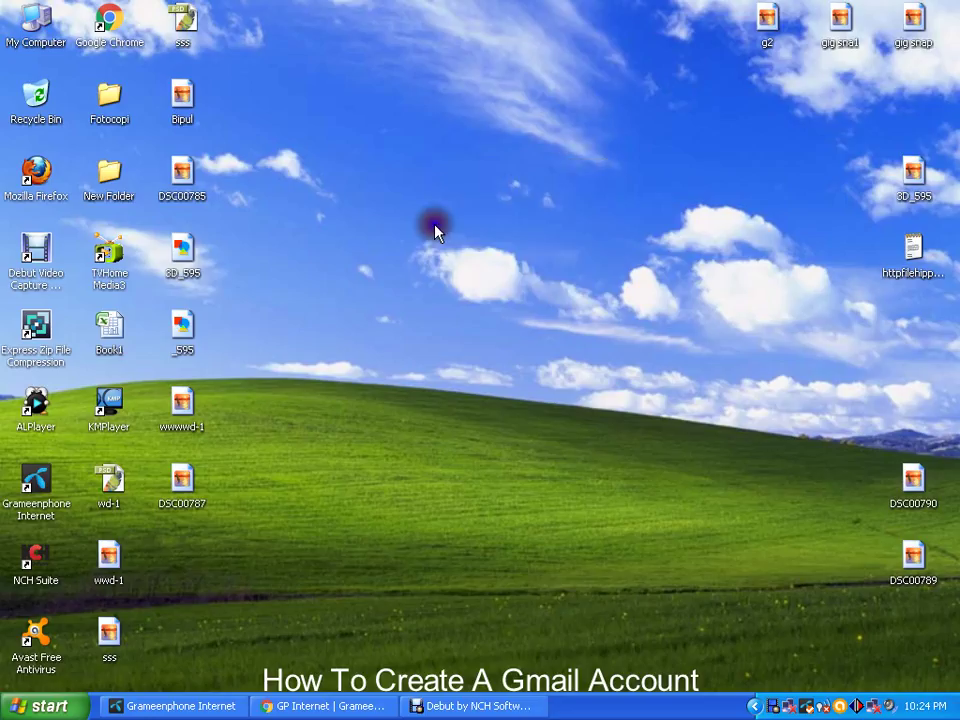
# Step: Launch Google Chrome from its desktop shortcut to get a blank New Tab
pyautogui.click(335, 31)
pyautogui.click(145, 38)
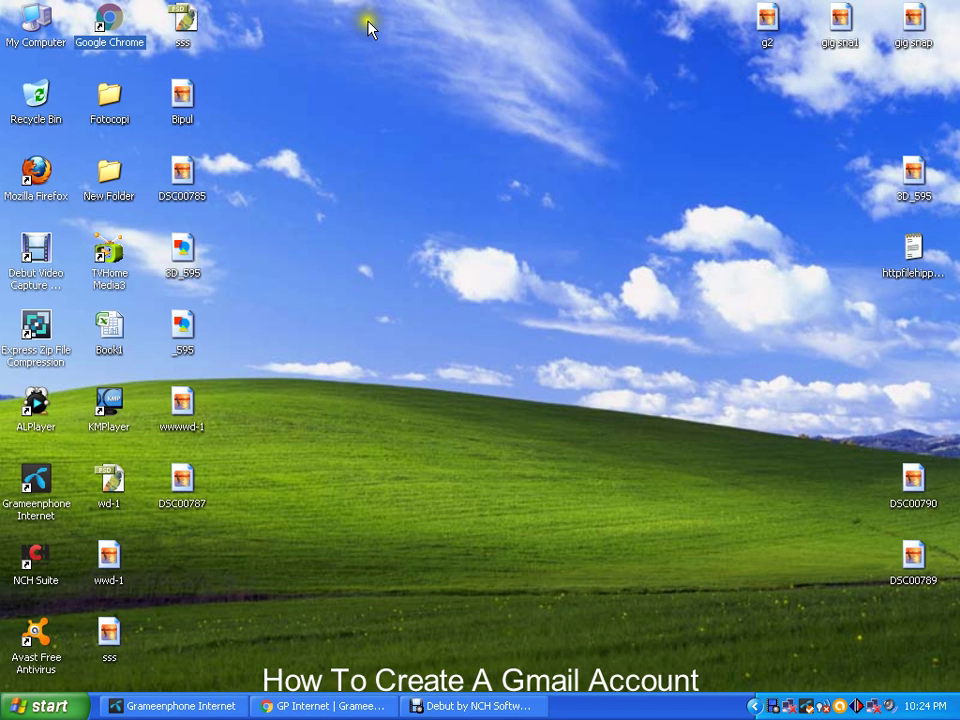
pyautogui.doubleClick(120, 20)
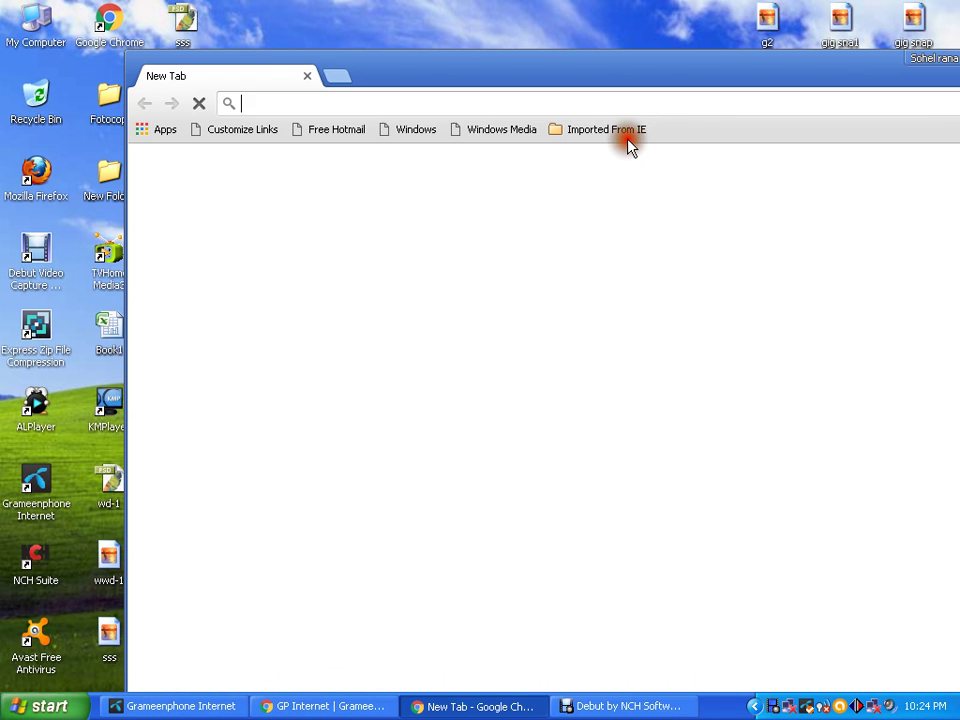
# Step: Maximize the Chrome window and search Google for 'gmail'
pyautogui.doubleClick(690, 72)
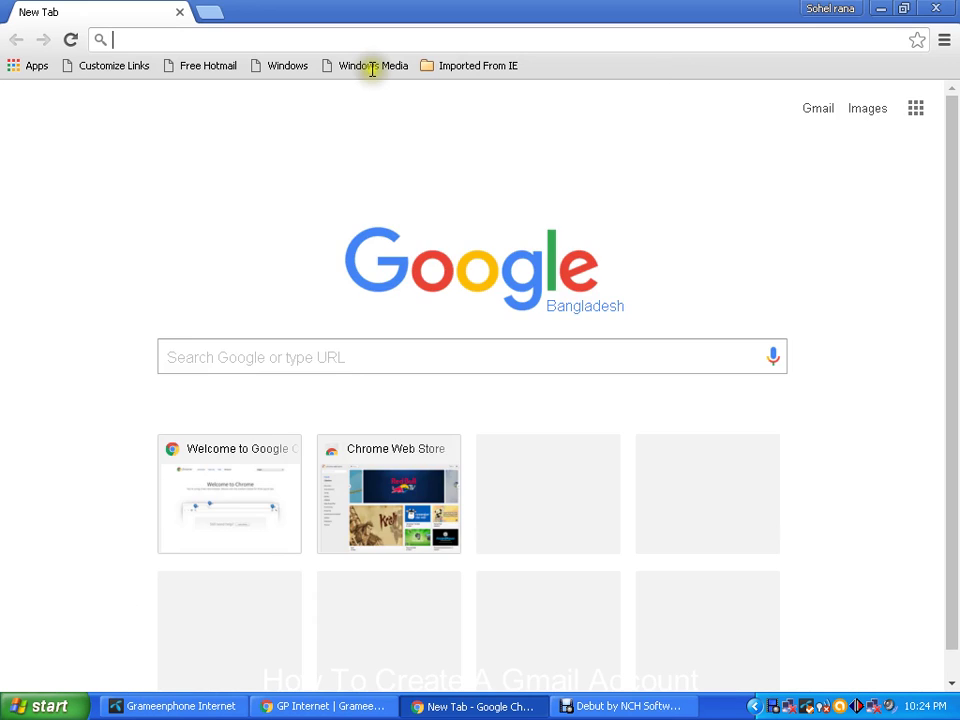
pyautogui.click(399, 343)
pyautogui.write('g')
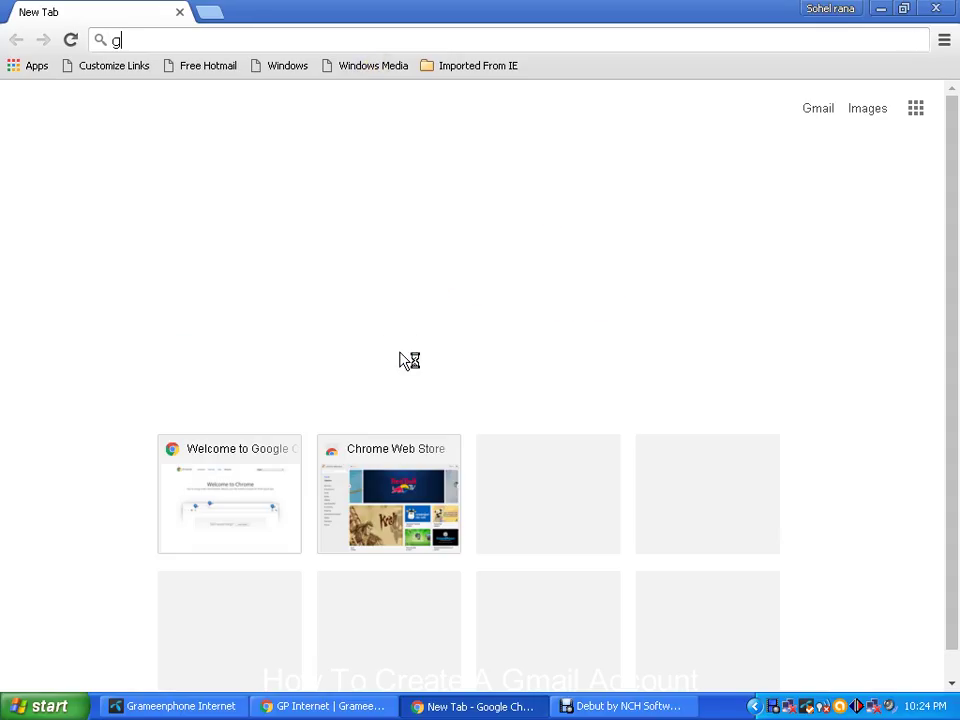
pyautogui.write('mail')
pyautogui.click(176, 119)
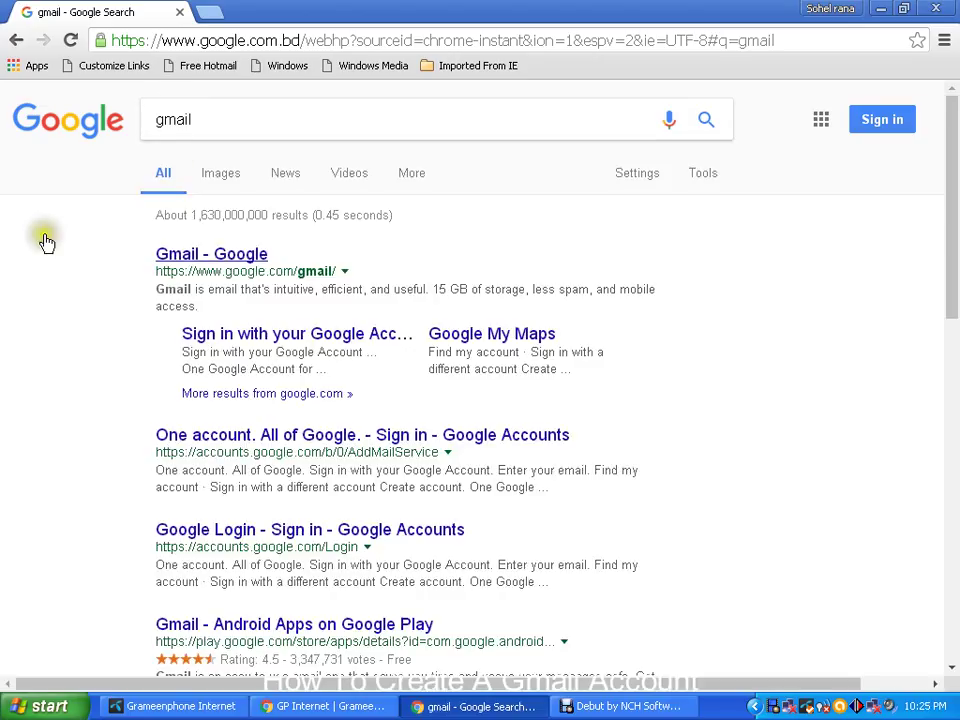
# Step: Open the Gmail - Google result and start creating a new Google account
pyautogui.click(176, 258)
pyautogui.click(282, 260)
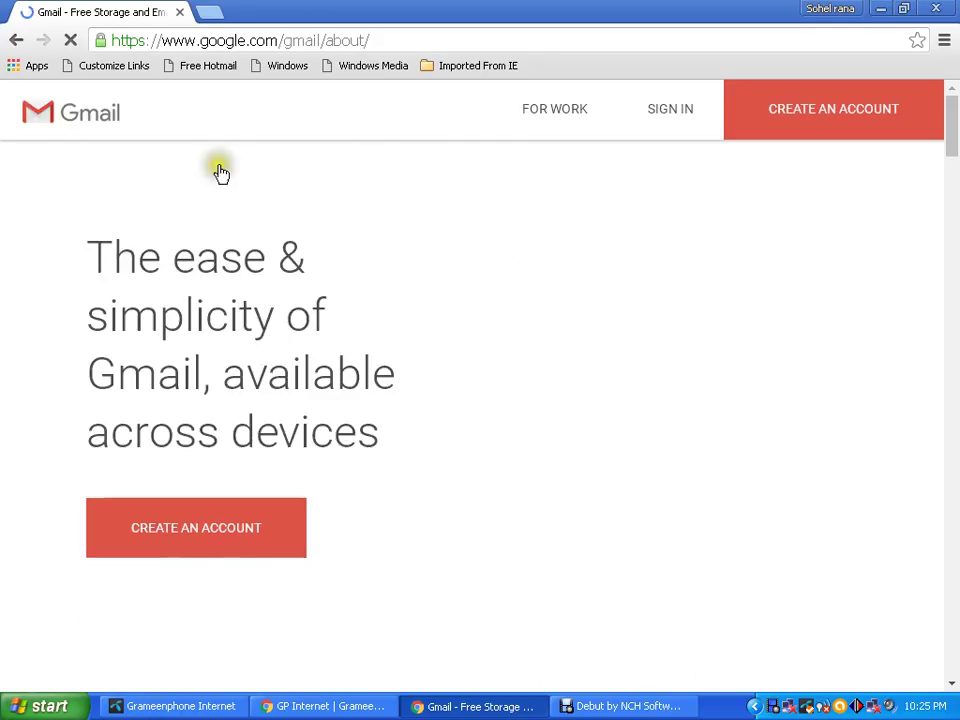
pyautogui.click(220, 531)
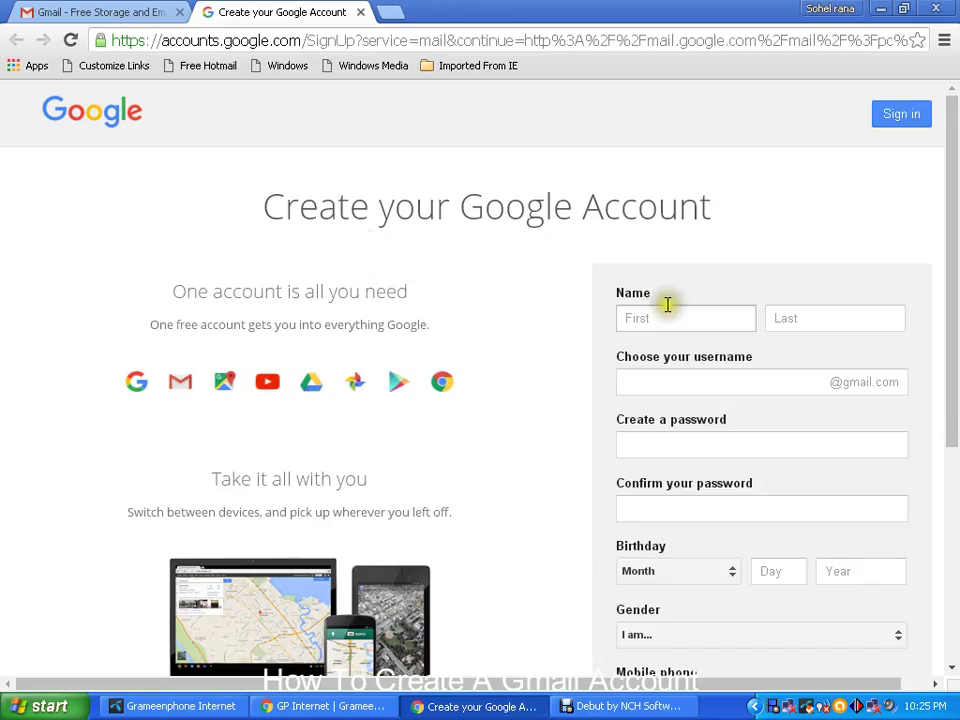
# Step: Enter the person's first and last name in the signup form
pyautogui.click(701, 329)
pyautogui.click(697, 325)
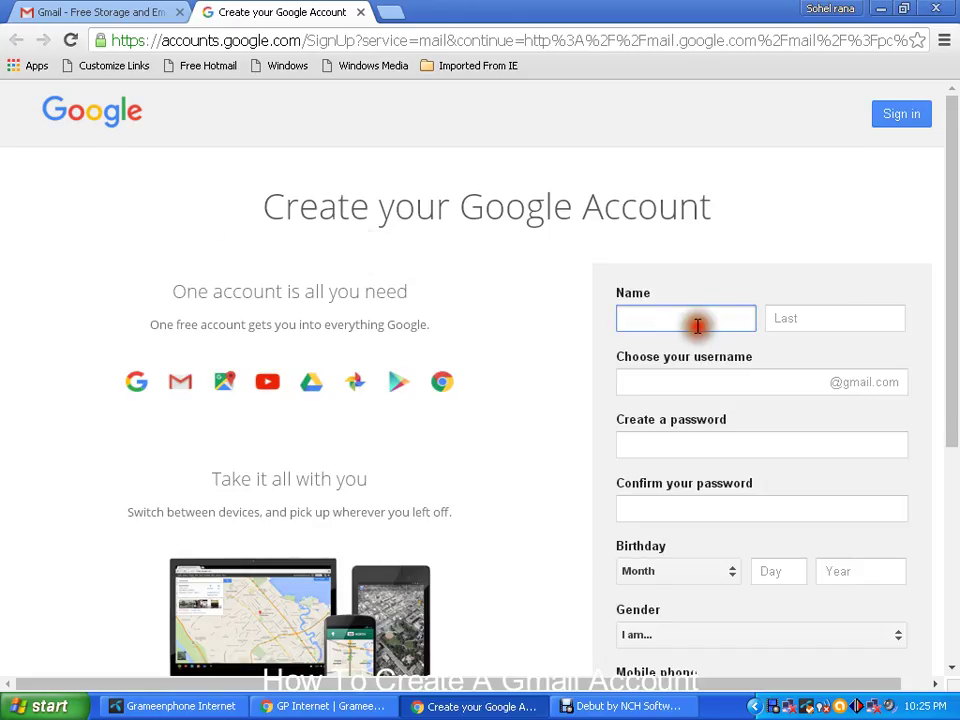
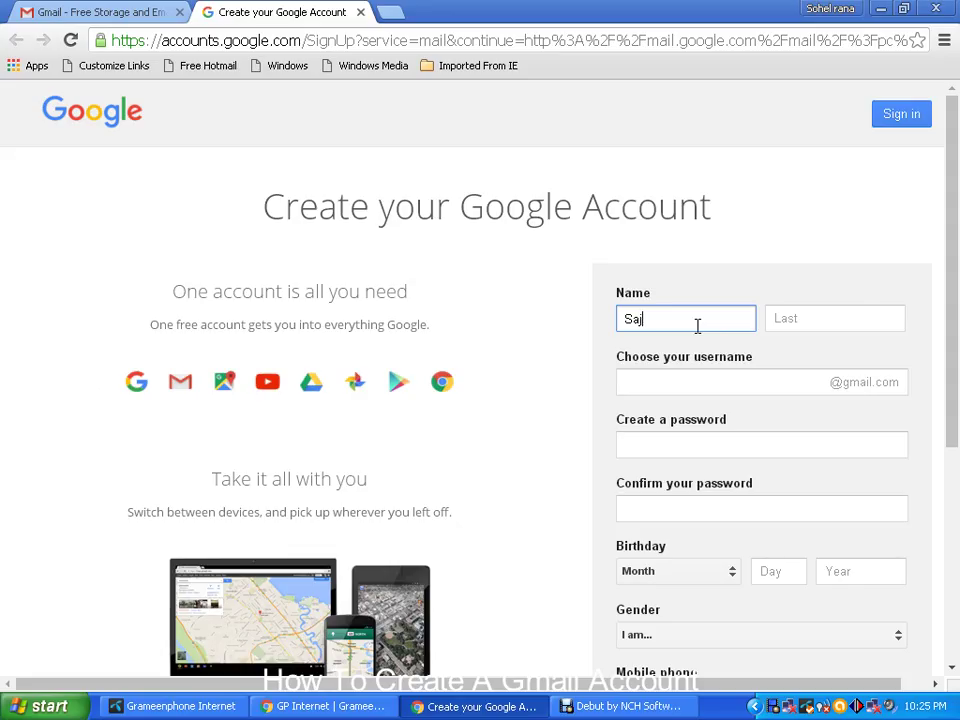
pyautogui.press('Tab')
pyautogui.click(825, 321)
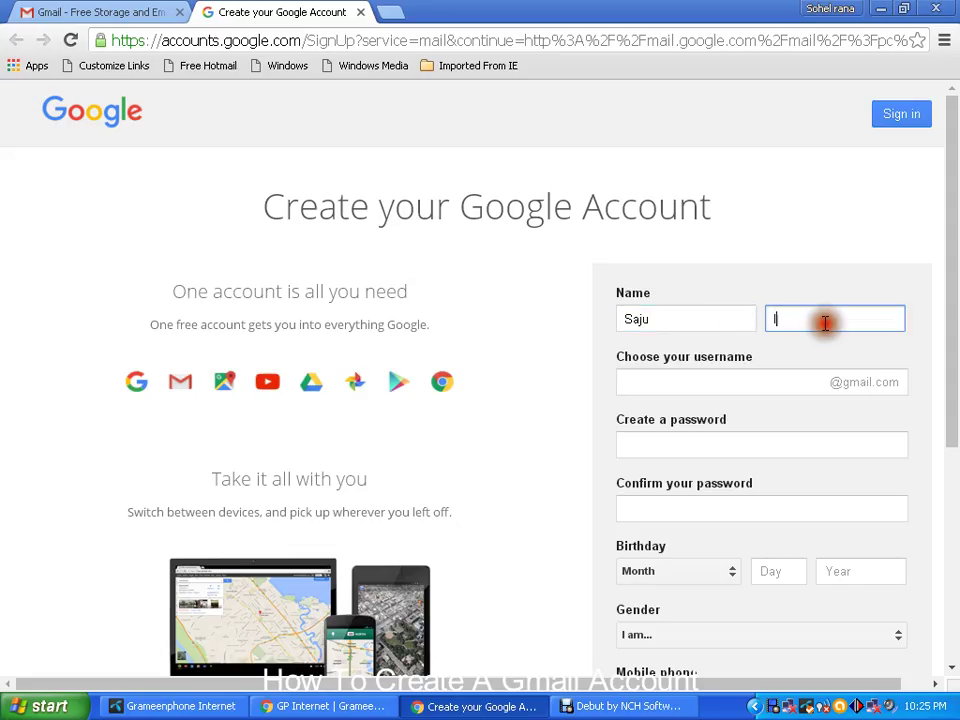
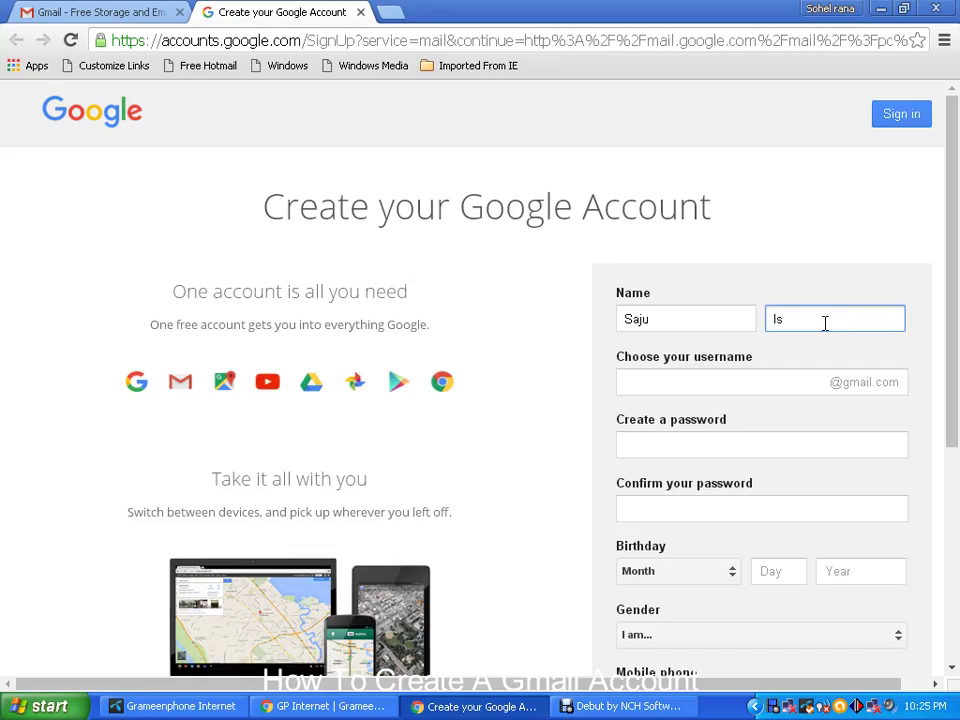
# Step: Try a name-based username, add 10 when taken, then pick an available suggested username
pyautogui.click(817, 368)
pyautogui.click(778, 382)
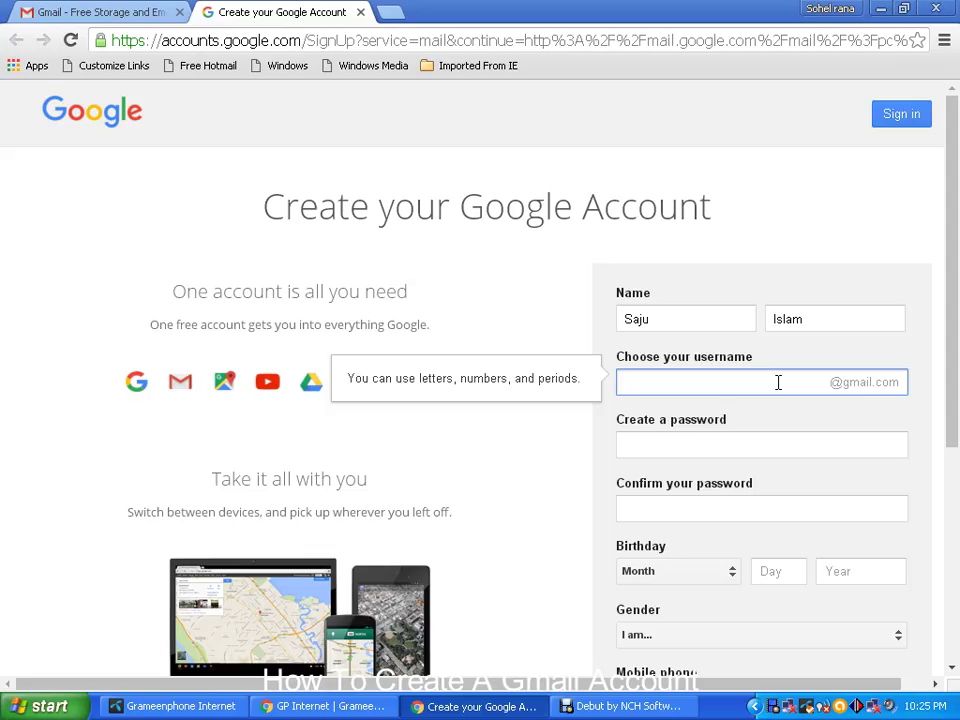
pyautogui.click(659, 375)
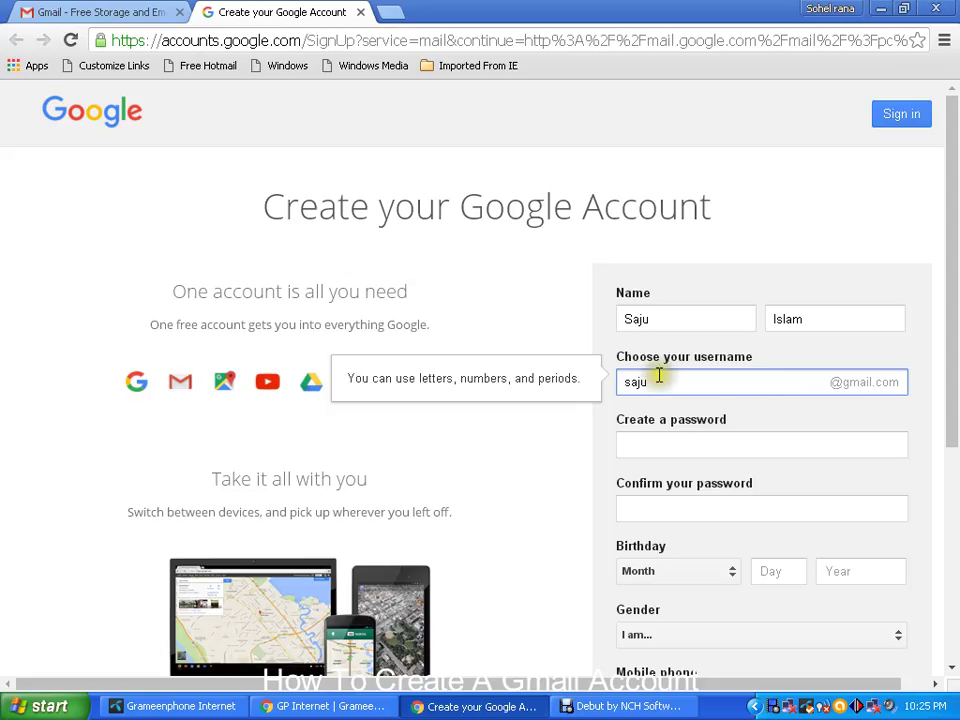
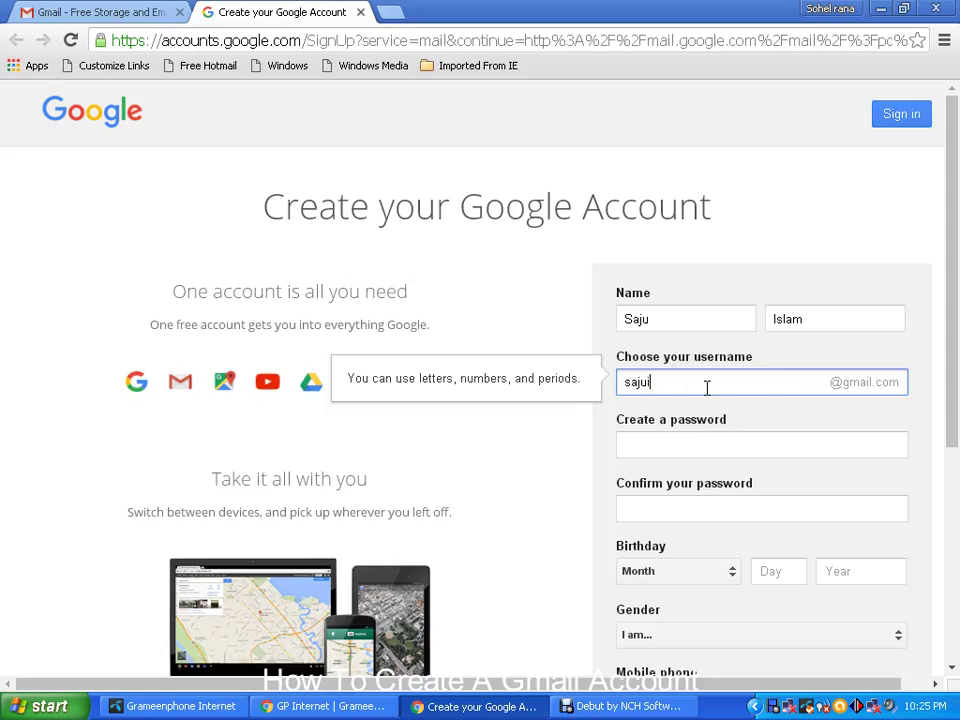
pyautogui.press('Tab')
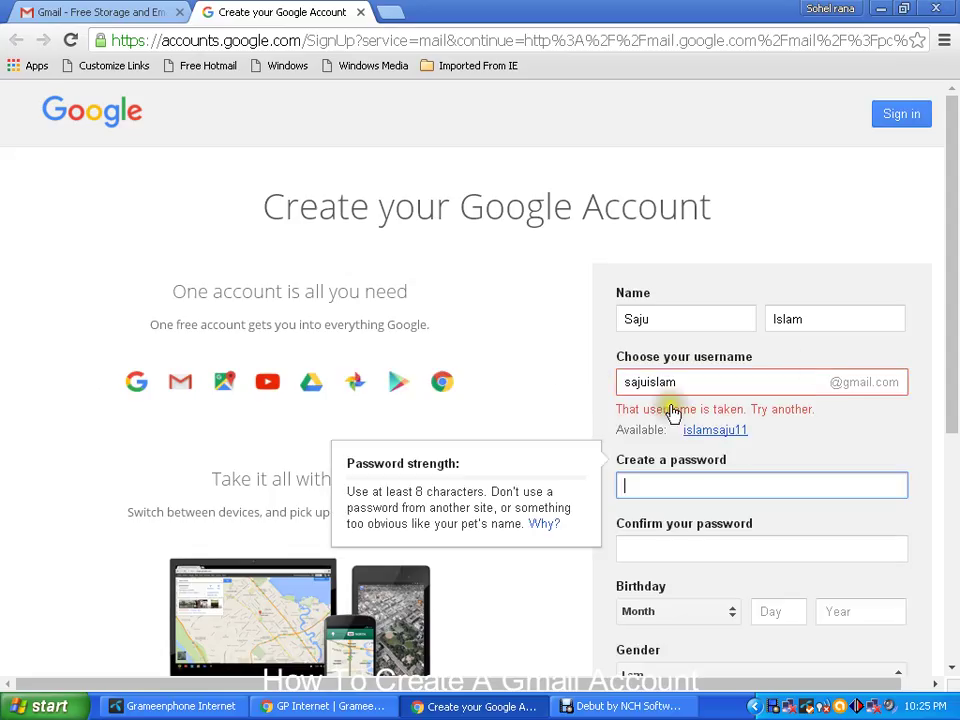
pyautogui.click(719, 430)
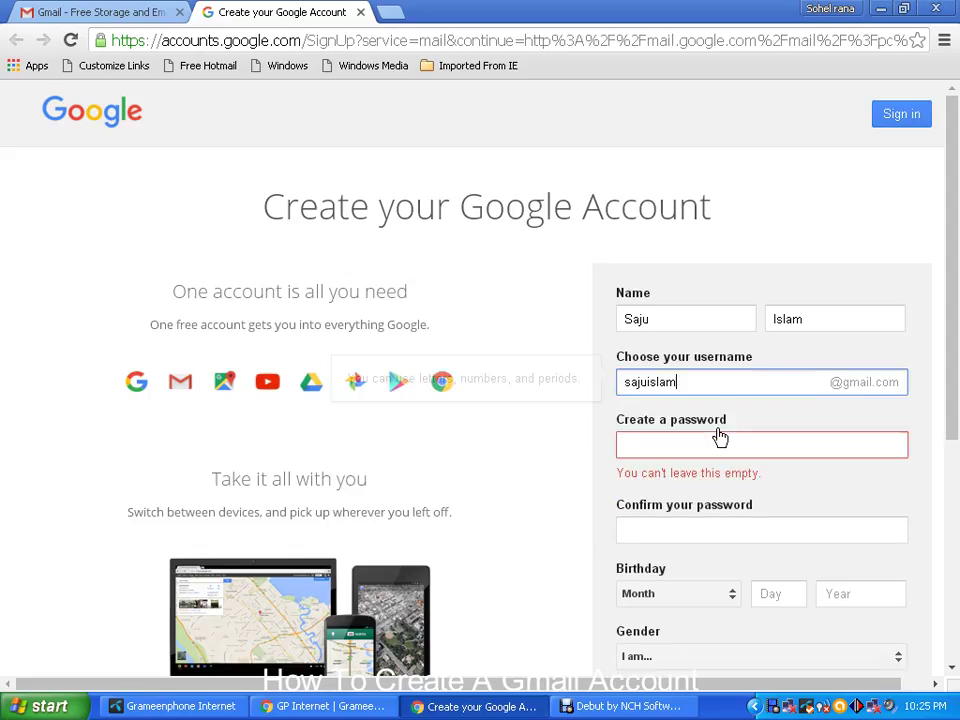
pyautogui.click(694, 387)
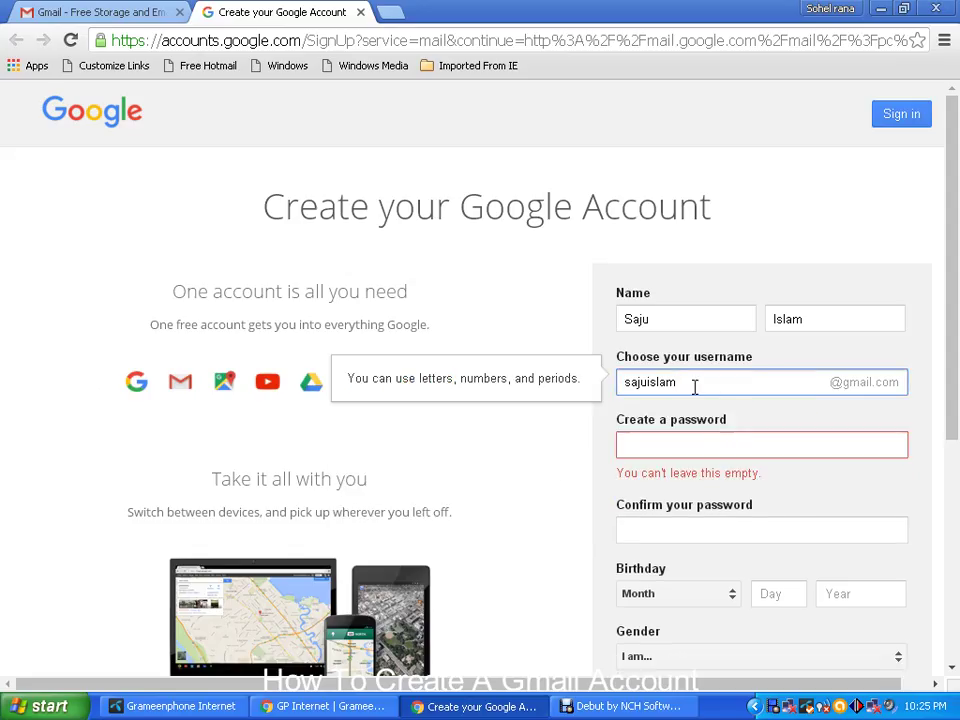
pyautogui.press('Tab')
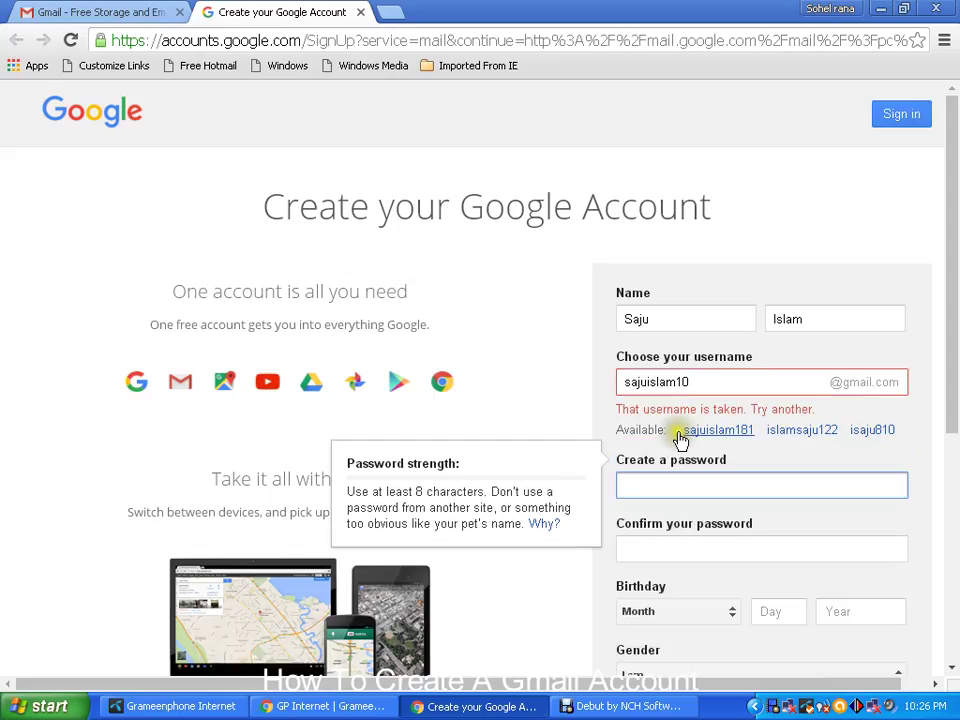
pyautogui.click(735, 444)
pyautogui.click(735, 444)
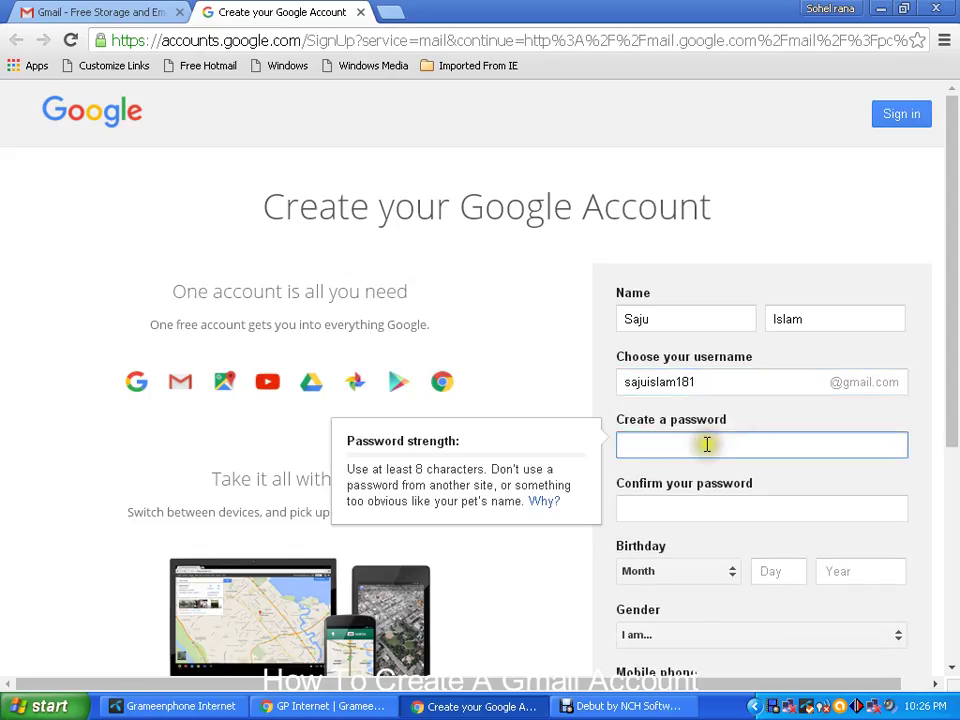
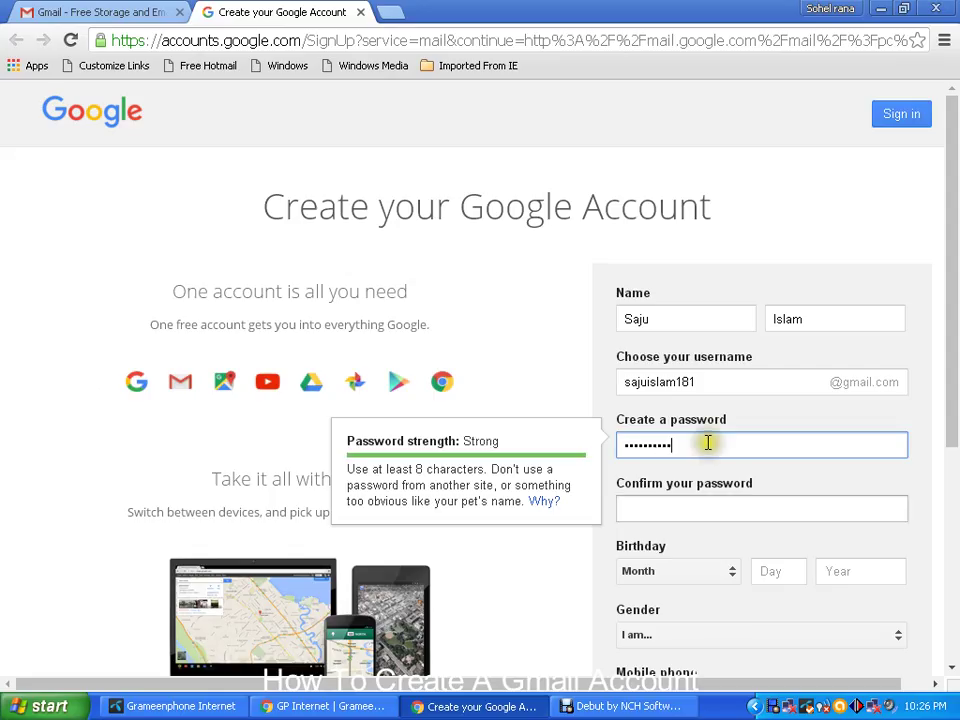
# Step: Enter the account password and its confirmation
pyautogui.click(693, 513)
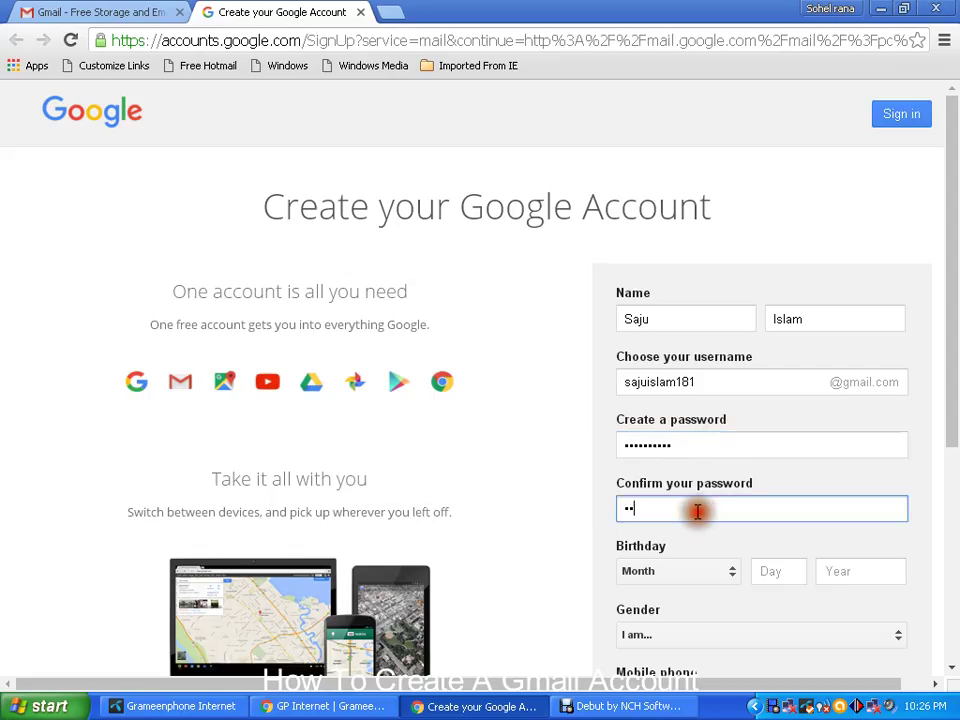
pyautogui.scroll(-1, 729, 455)
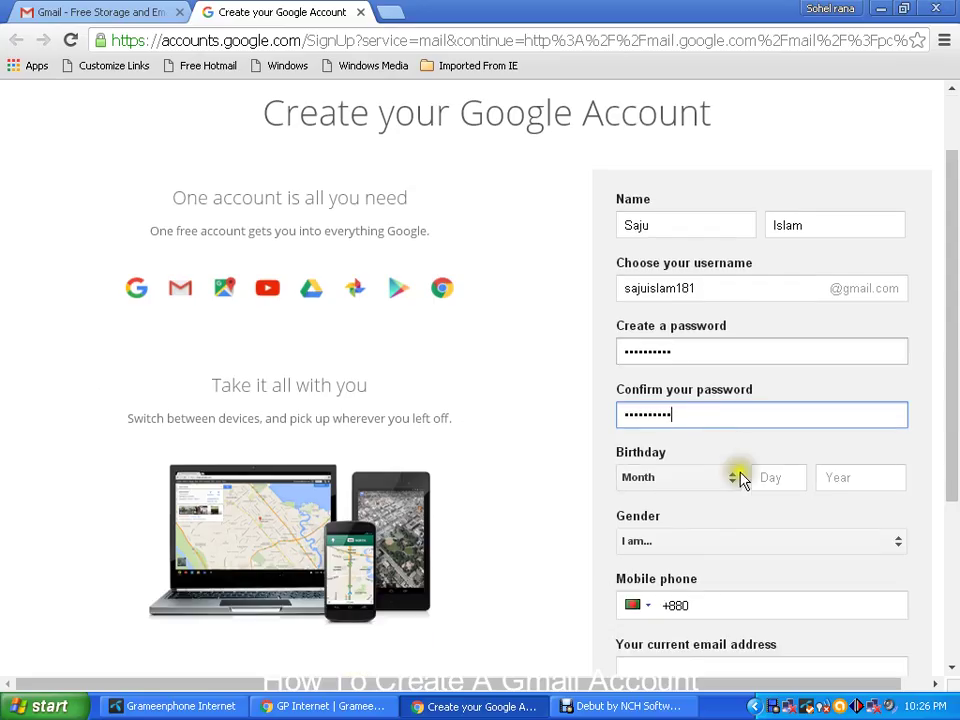
# Step: Set the birthday to January 01, 1996
pyautogui.click(690, 477)
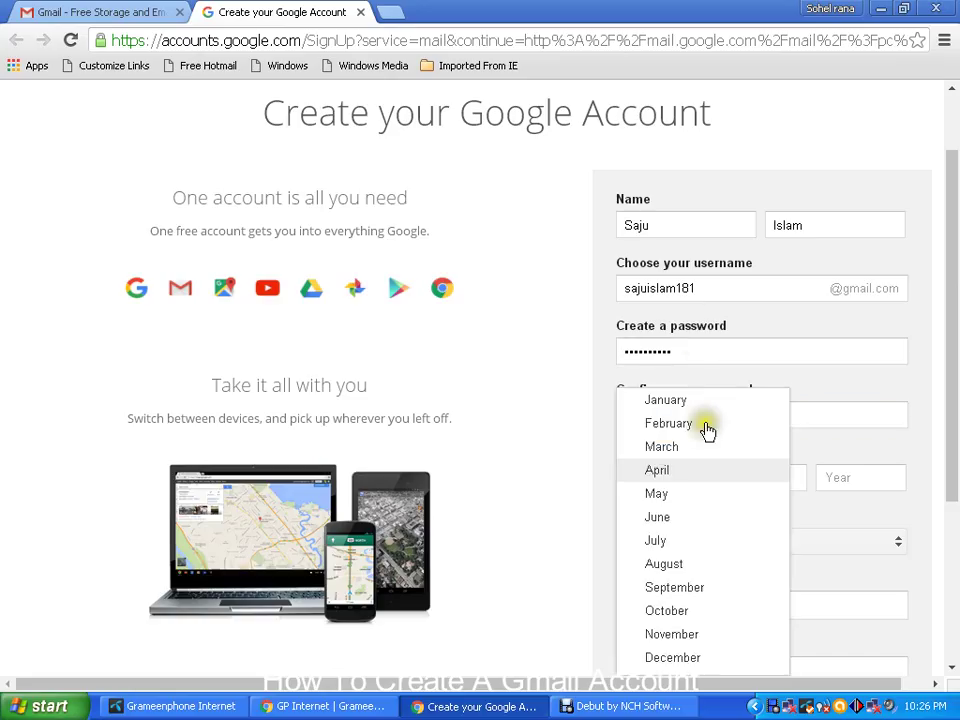
pyautogui.click(732, 483)
pyautogui.click(732, 483)
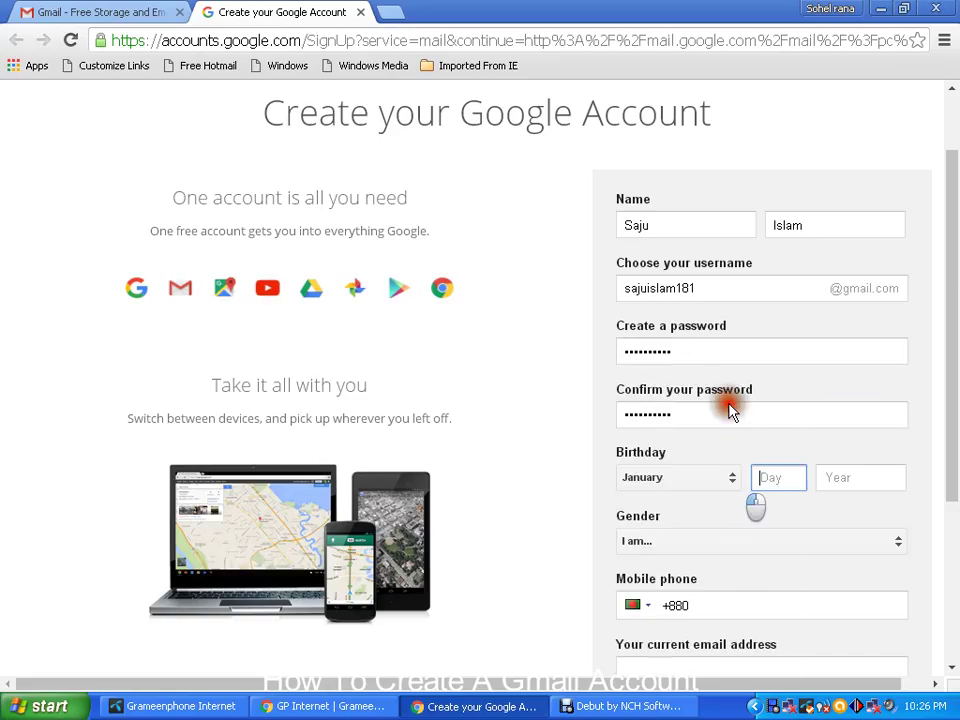
pyautogui.write('01')
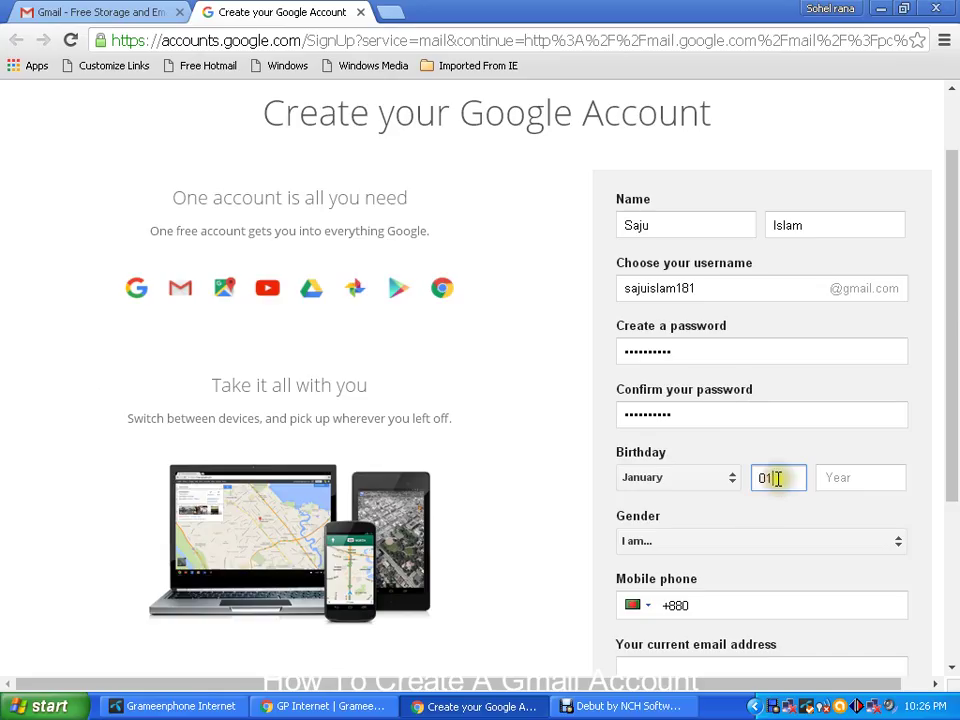
pyautogui.click(844, 484)
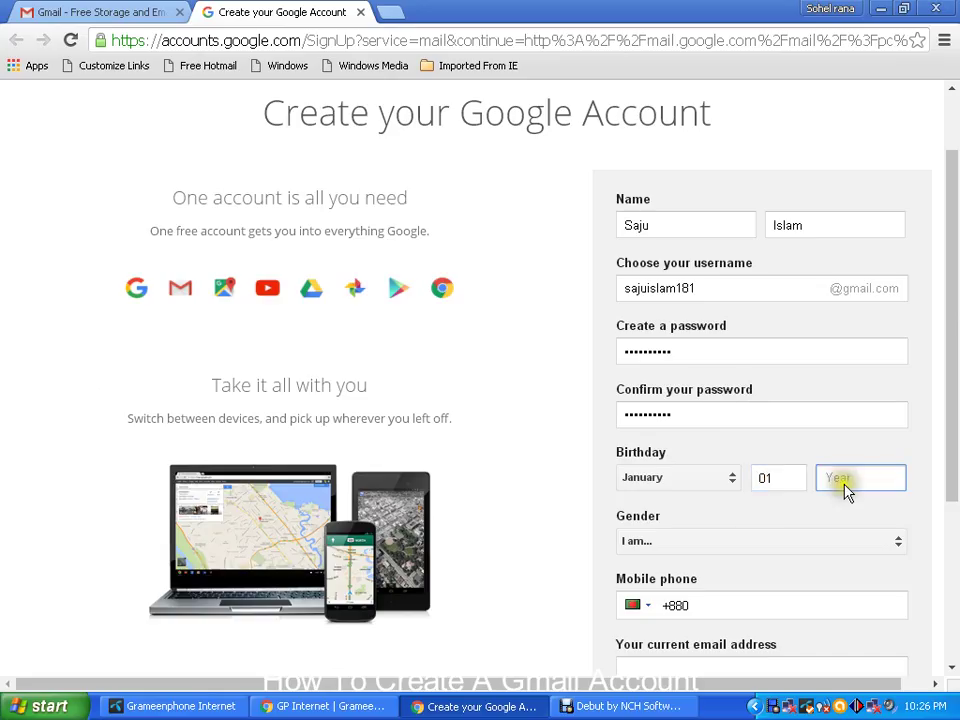
pyautogui.click(843, 481)
pyautogui.write('1996')
# Step: Choose Male as the gender
pyautogui.scroll(-1, 908, 462)
pyautogui.click(848, 437)
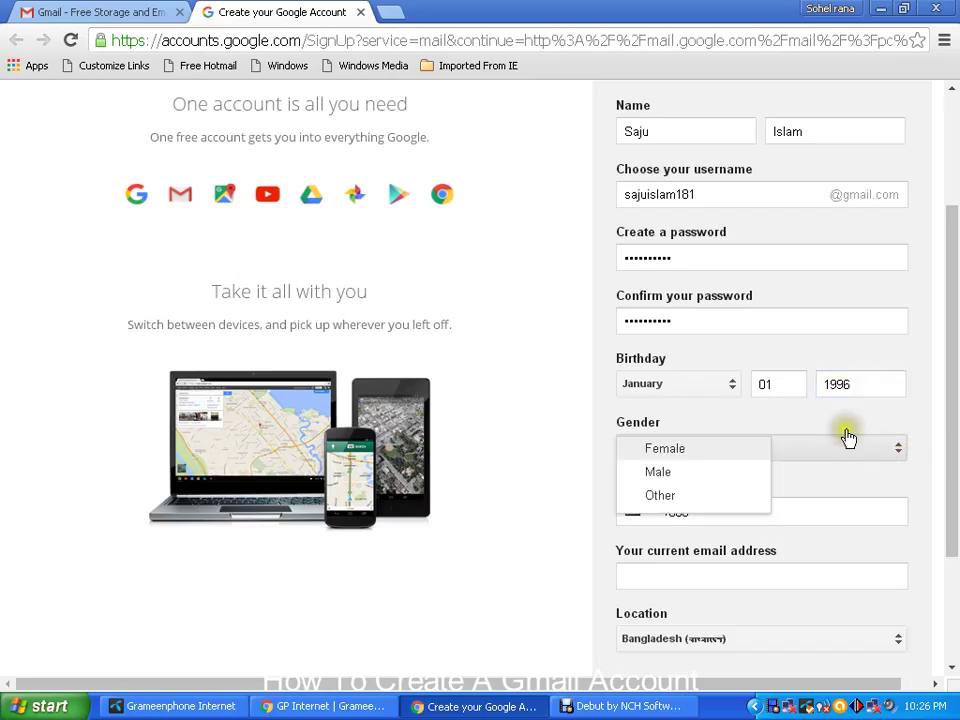
pyautogui.click(681, 470)
pyautogui.click(674, 470)
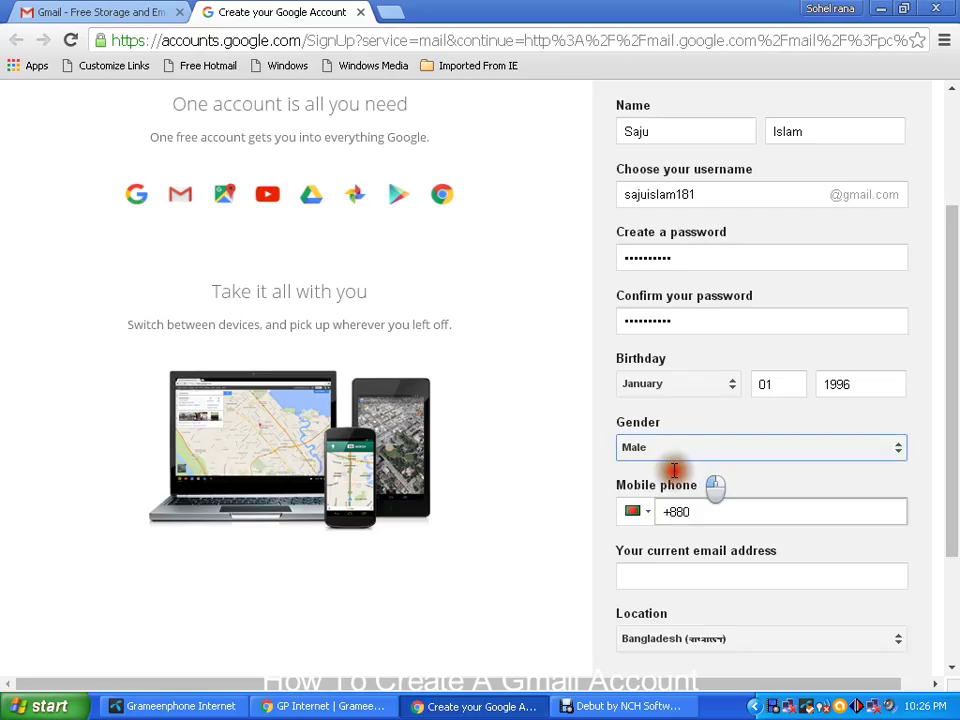
# Step: Fill in the mobile phone number
pyautogui.click(785, 515)
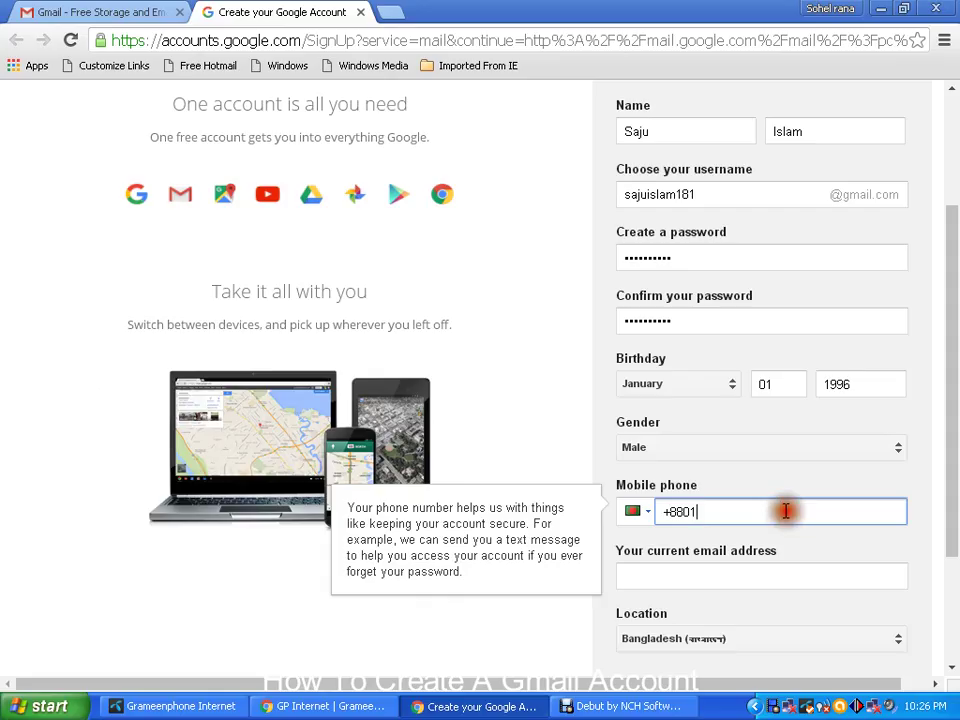
pyautogui.scroll(-2, 785, 511)
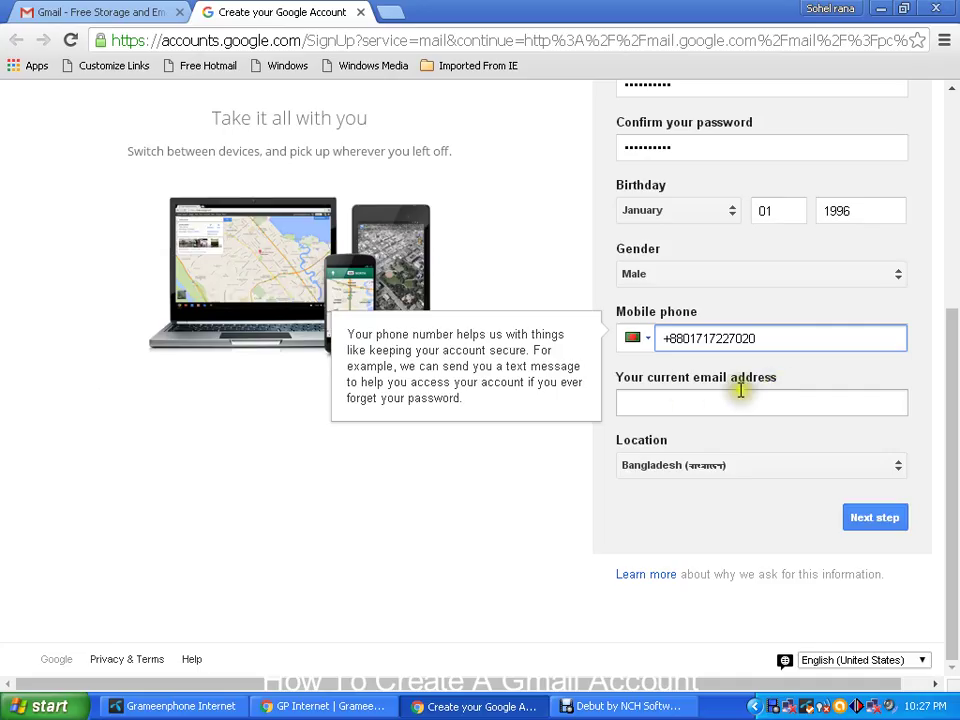
# Step: Submit the signup form, read through the Privacy and Terms, and agree to them
pyautogui.click(864, 520)
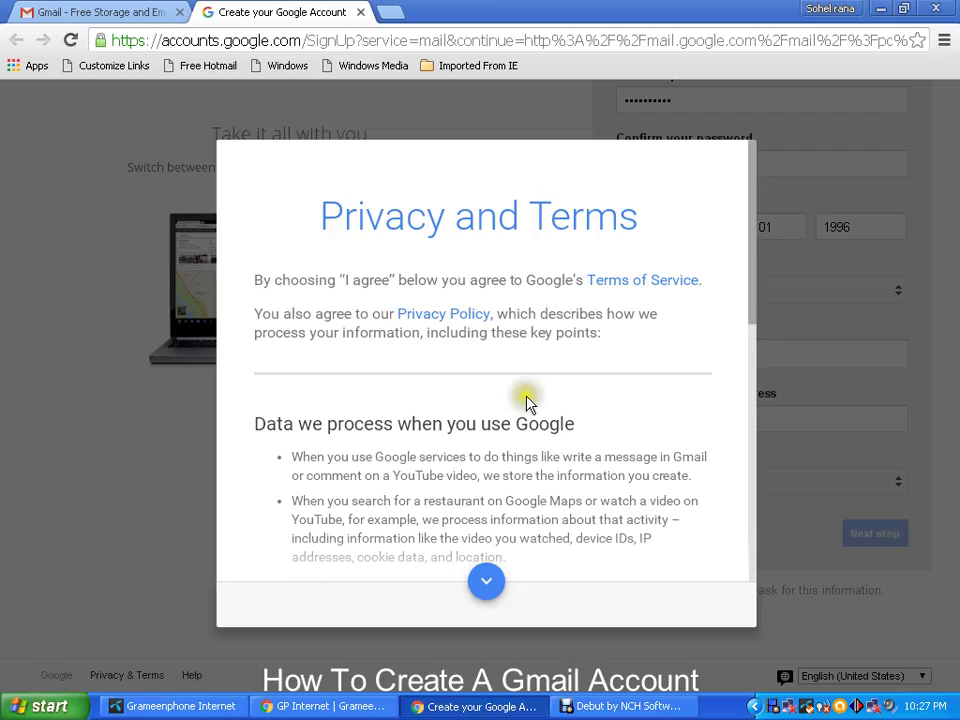
pyautogui.scroll(-1, 431, 193)
pyautogui.scroll(-5, 538, 262)
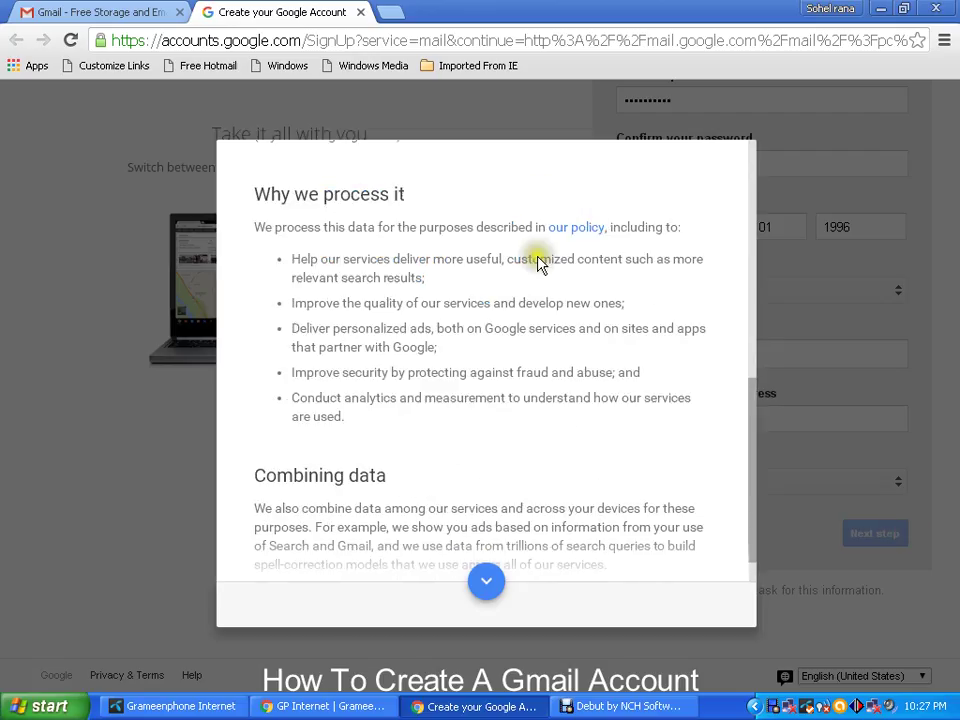
pyautogui.scroll(-1, 545, 262)
pyautogui.scroll(5, 518, 224)
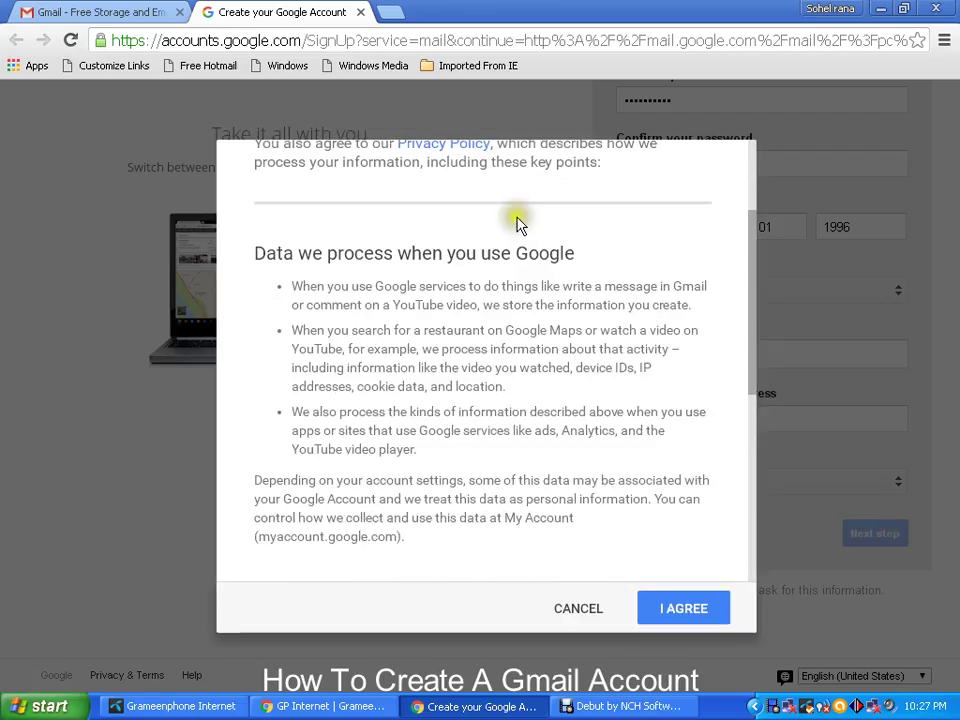
pyautogui.scroll(-5, 526, 242)
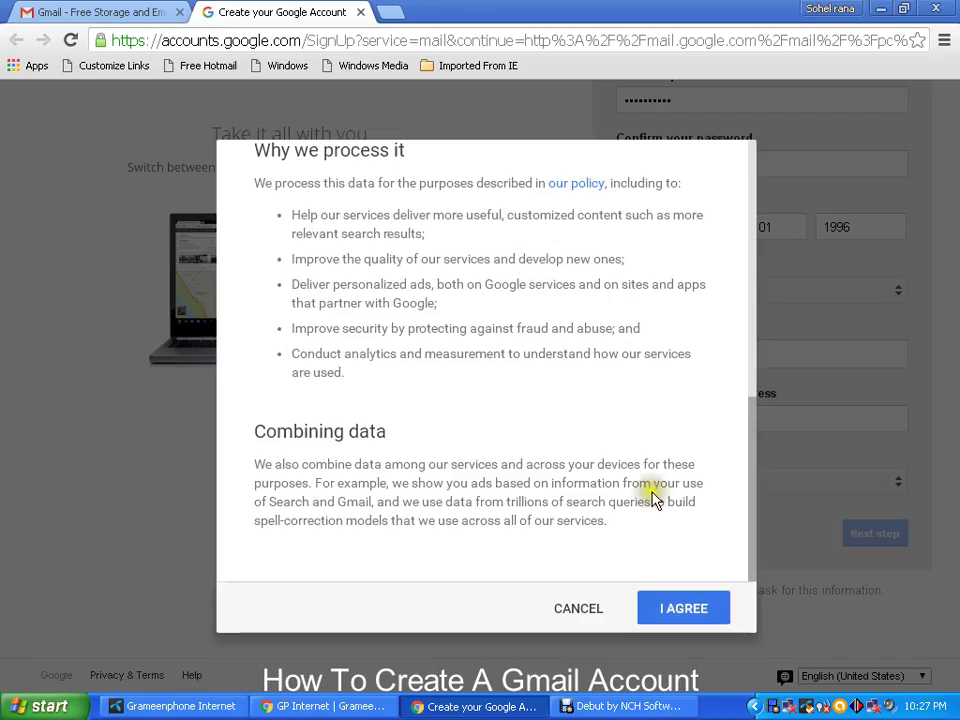
pyautogui.click(697, 608)
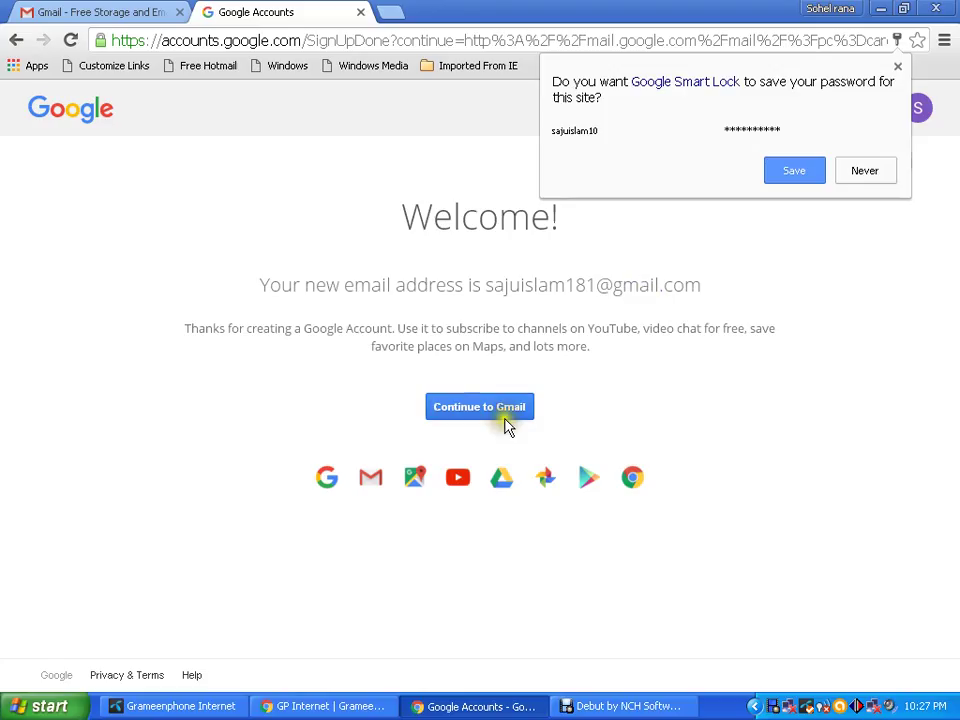
# Step: Continue from the Welcome page into the new Gmail inbox
pyautogui.click(476, 414)
pyautogui.click(302, 390)
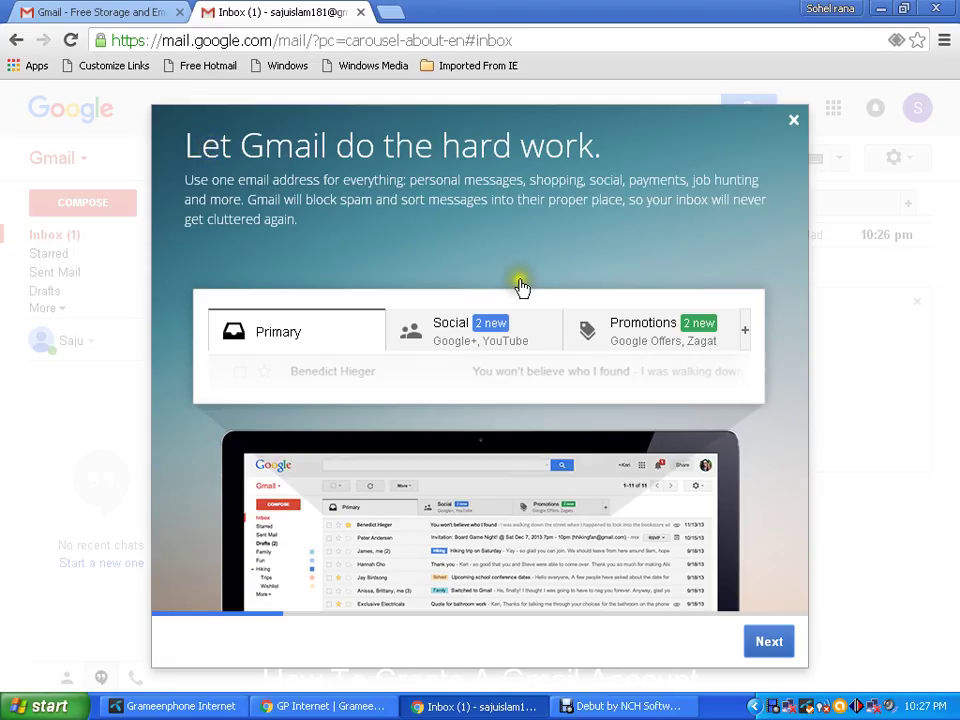
# Step: Step through every welcome tour slide and close the overlay to reach the inbox
pyautogui.click(769, 641)
pyautogui.click(769, 641)
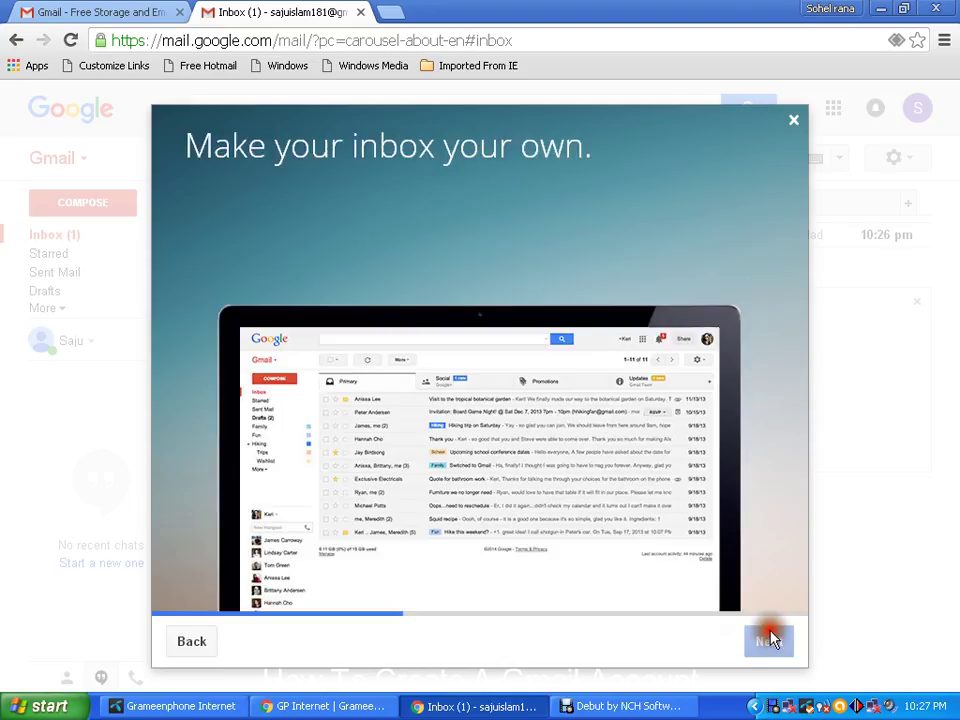
pyautogui.click(769, 641)
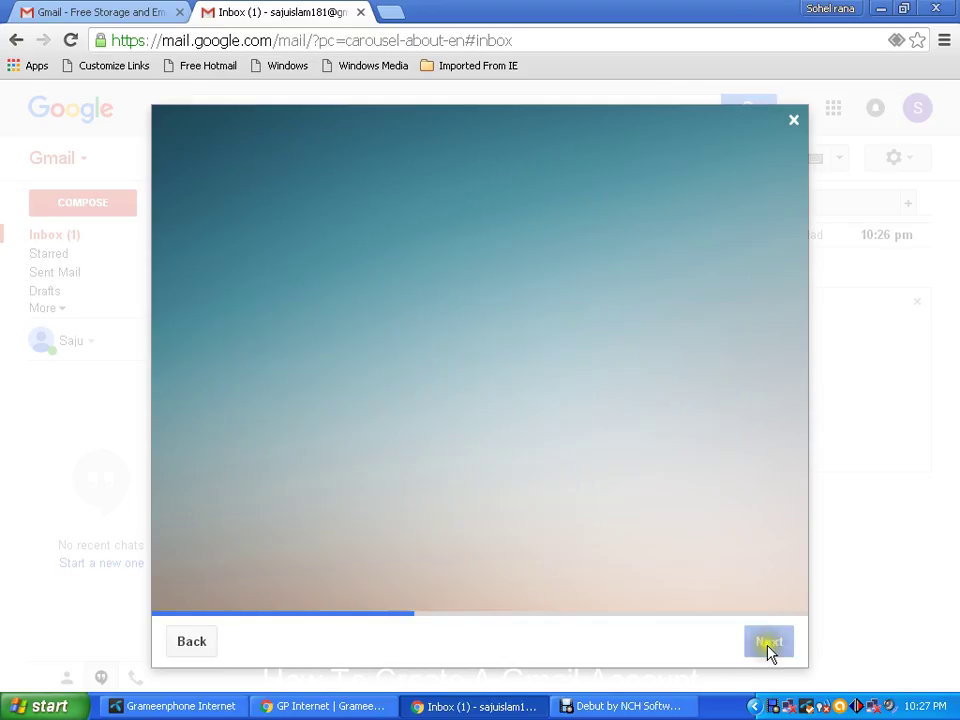
pyautogui.click(757, 637)
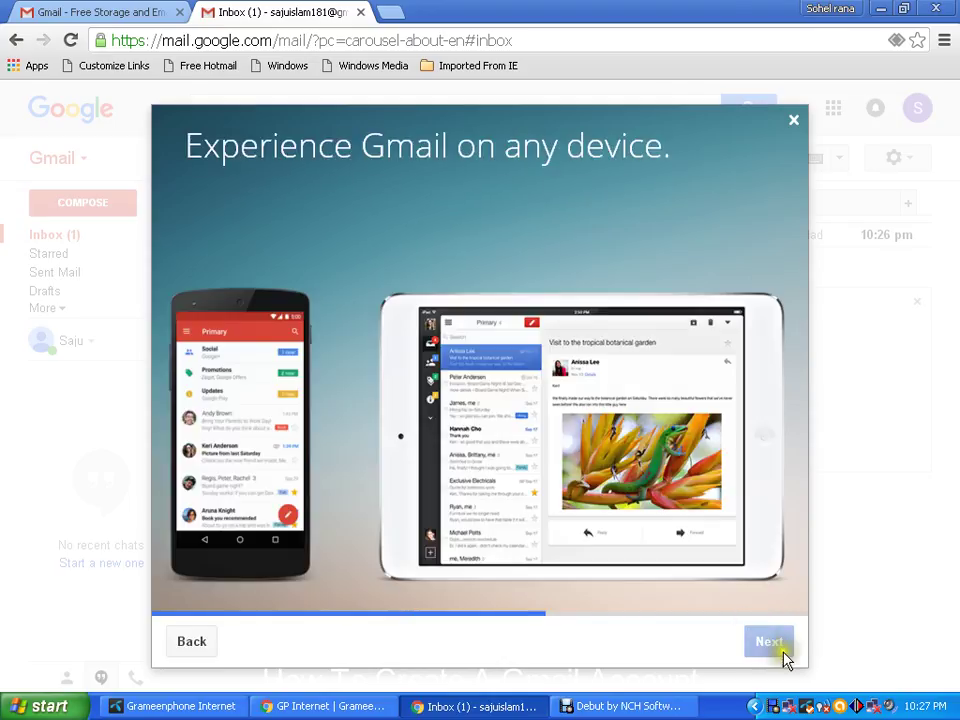
pyautogui.click(770, 644)
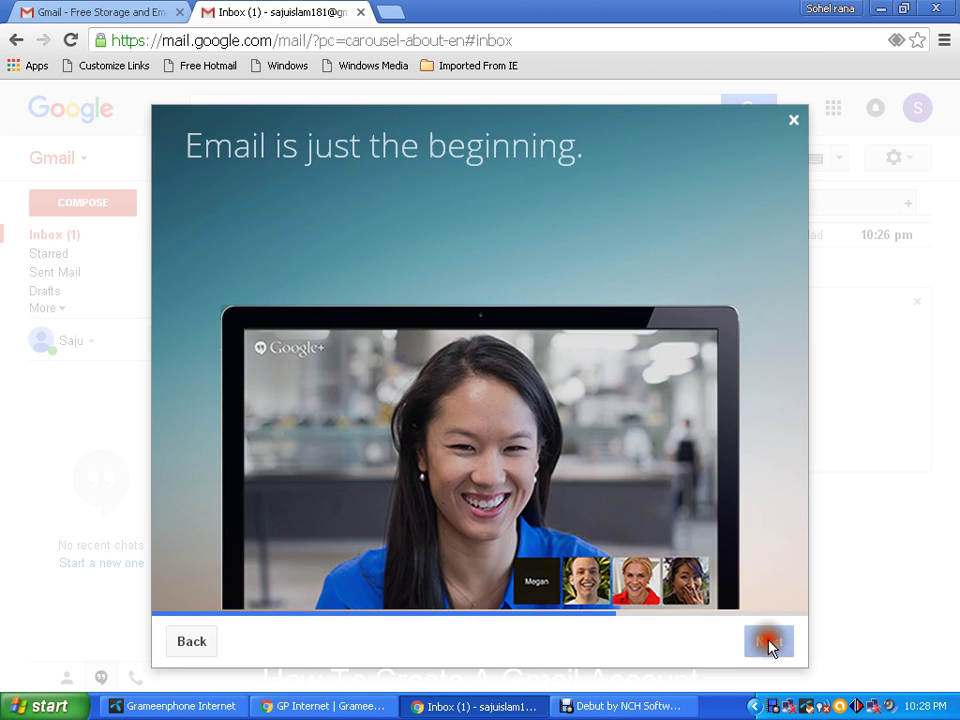
pyautogui.click(769, 644)
pyautogui.click(767, 641)
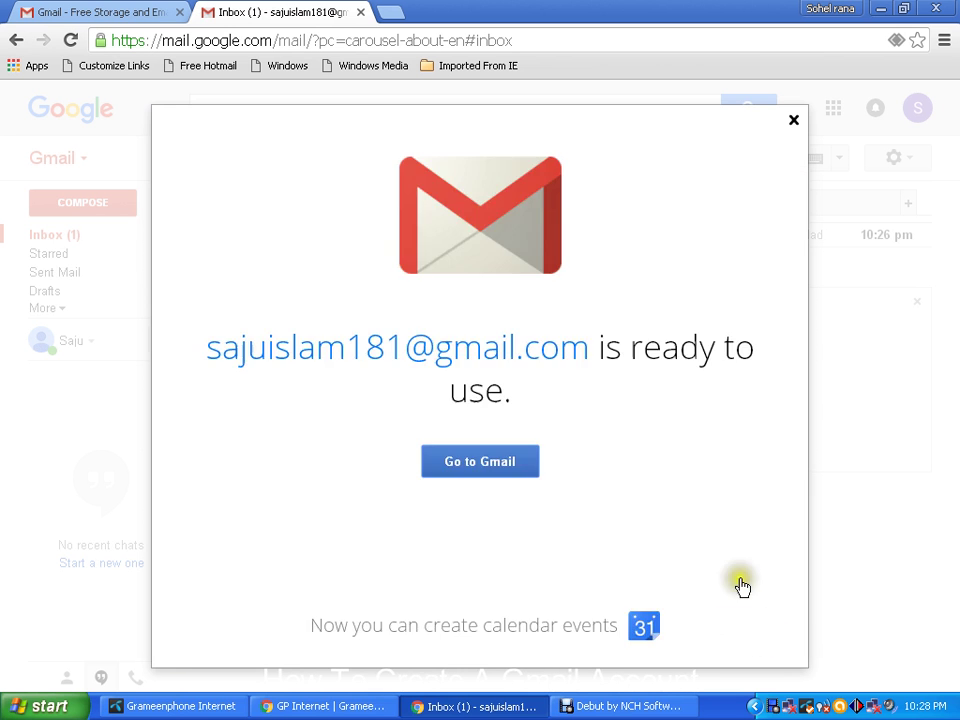
pyautogui.click(490, 470)
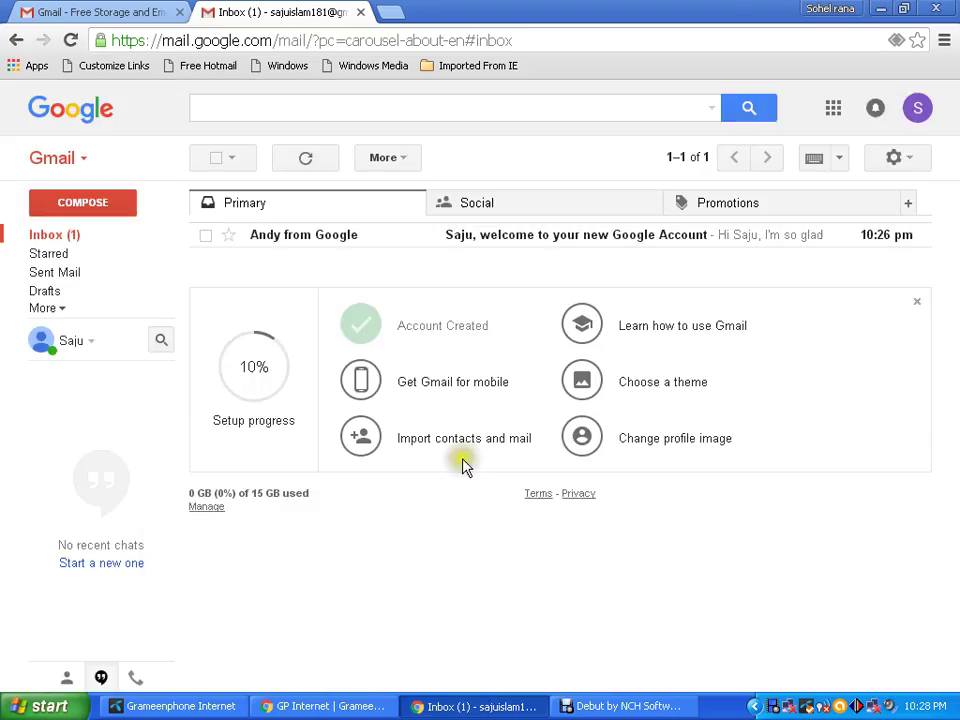
# Step: Complete the Import contacts and mail, Change profile image and Learn how to use Gmail tasks
pyautogui.click(518, 285)
pyautogui.click(322, 420)
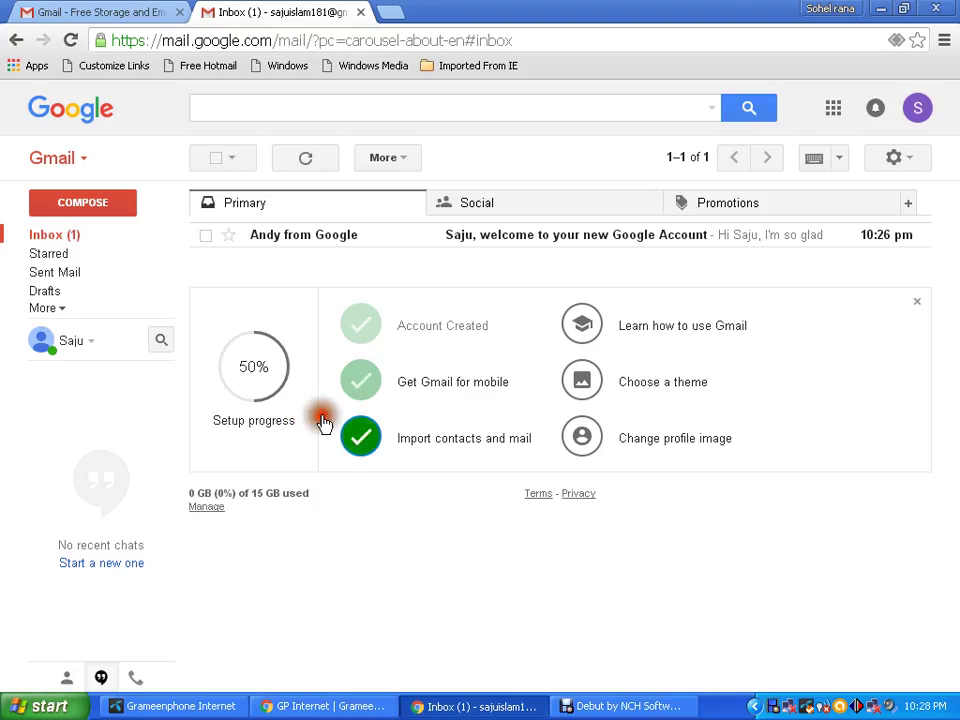
pyautogui.click(354, 442)
pyautogui.click(588, 394)
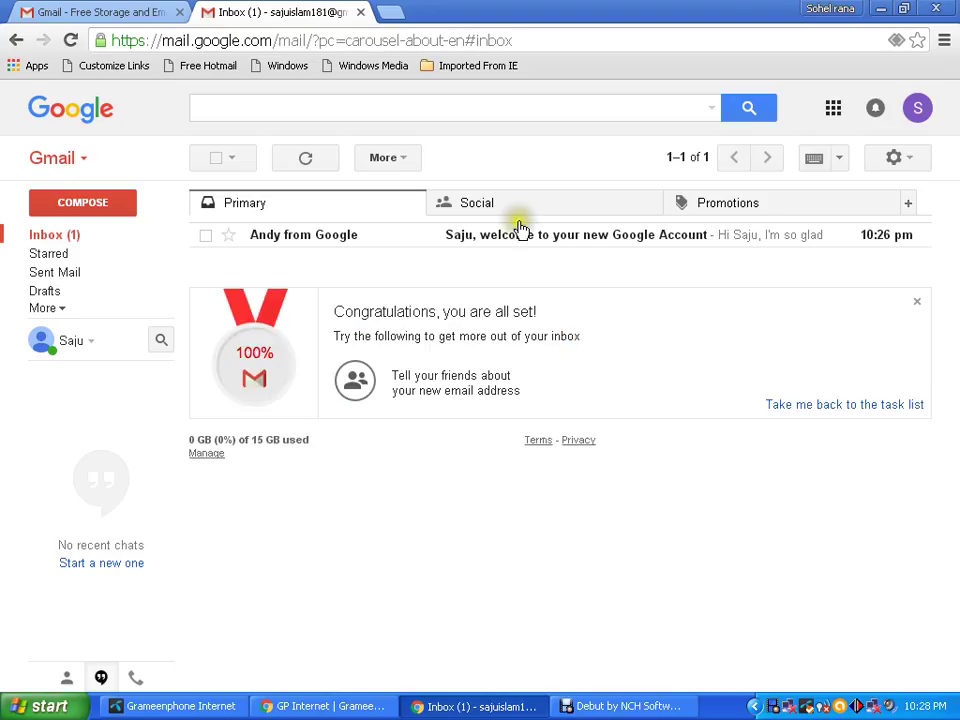
# Step: Browse the Social and Promotions tabs, return to Primary, and open the account menu
pyautogui.click(70, 240)
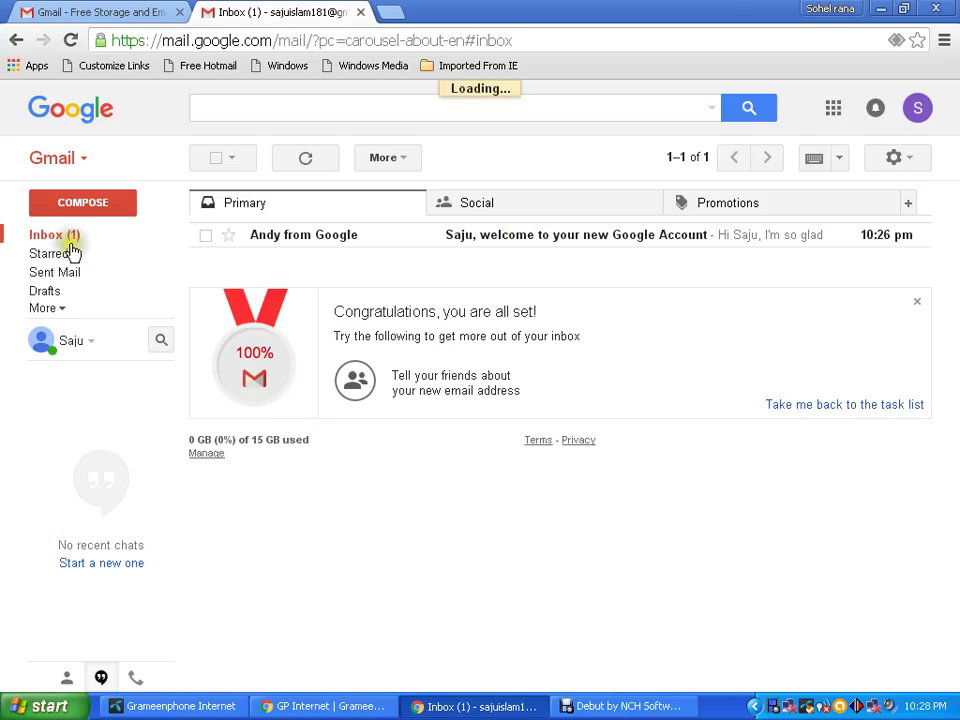
pyautogui.click(70, 243)
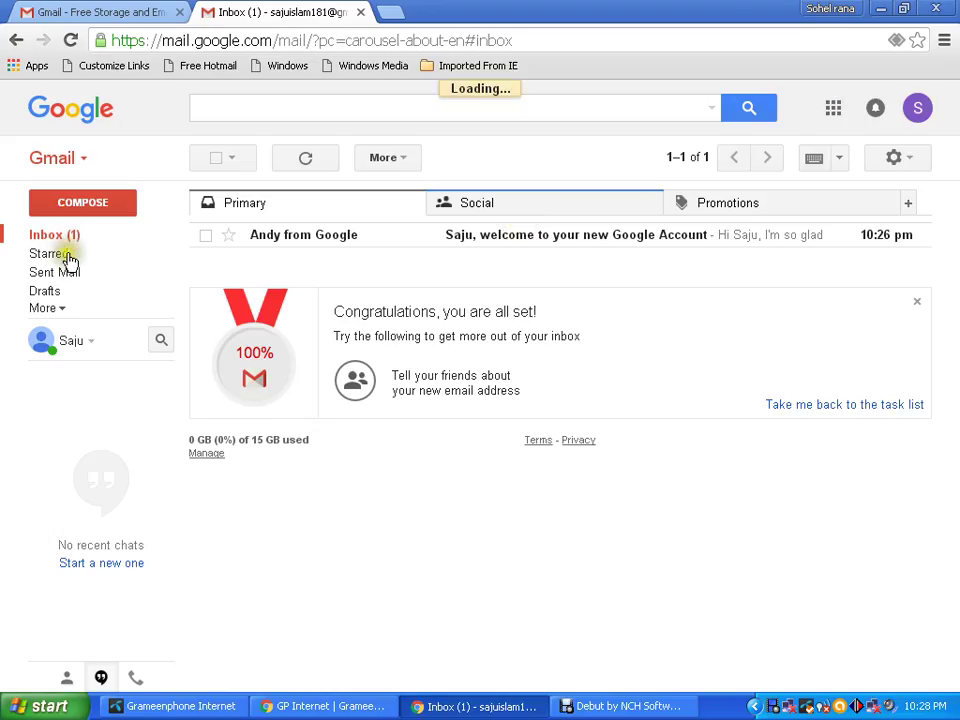
pyautogui.click(474, 212)
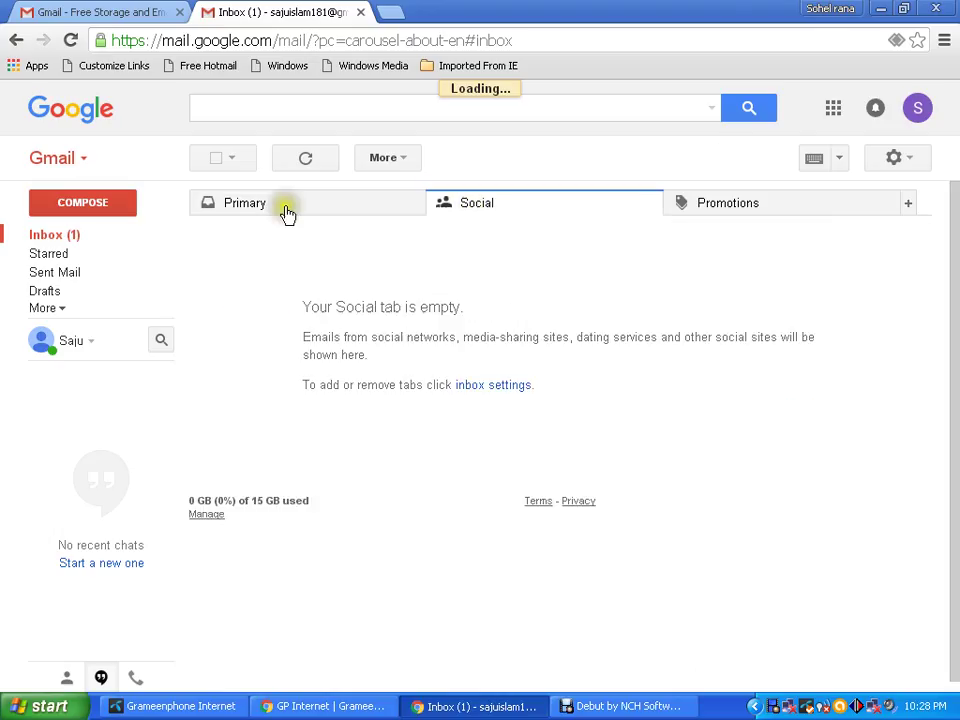
pyautogui.click(742, 206)
pyautogui.click(348, 216)
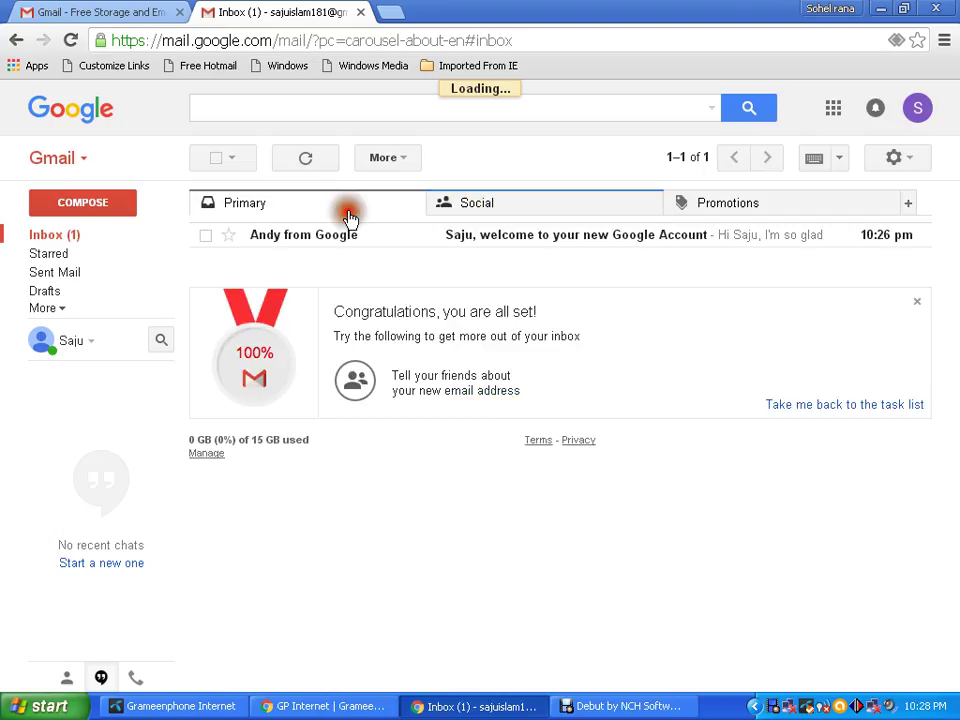
pyautogui.click(483, 207)
pyautogui.click(540, 216)
pyautogui.click(338, 207)
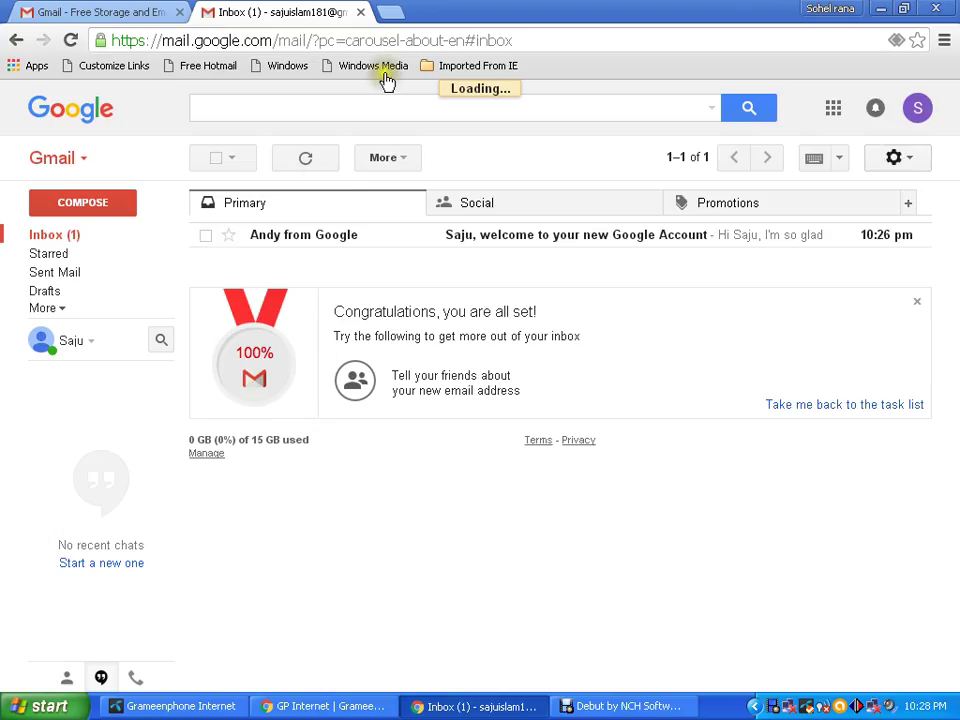
pyautogui.click(916, 108)
# Step: Sign out of the new Gmail account
pyautogui.click(893, 288)
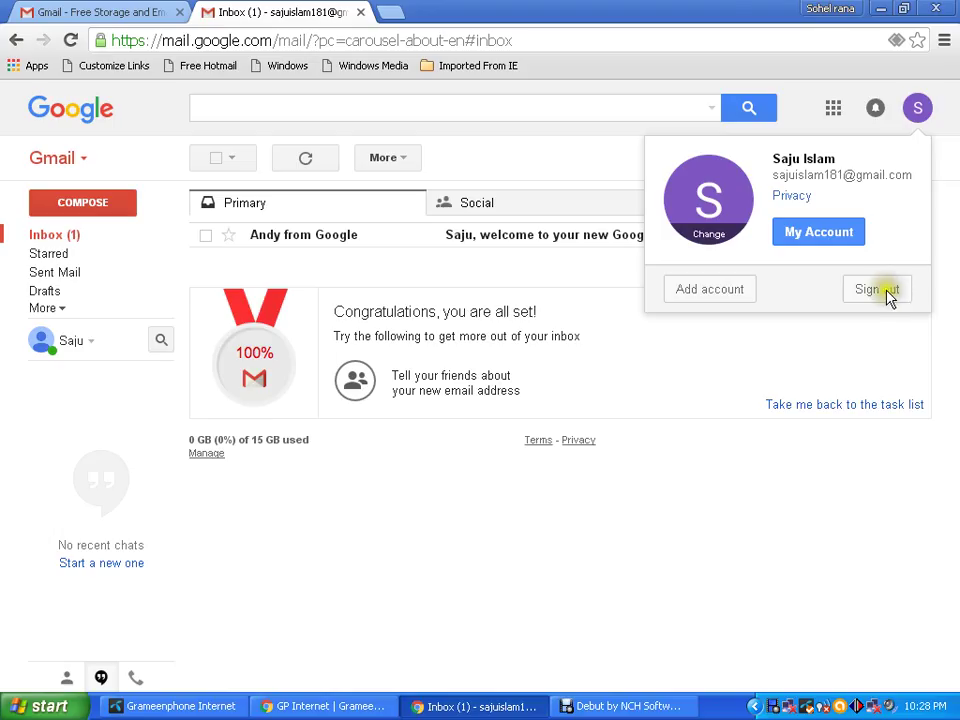
pyautogui.click(876, 293)
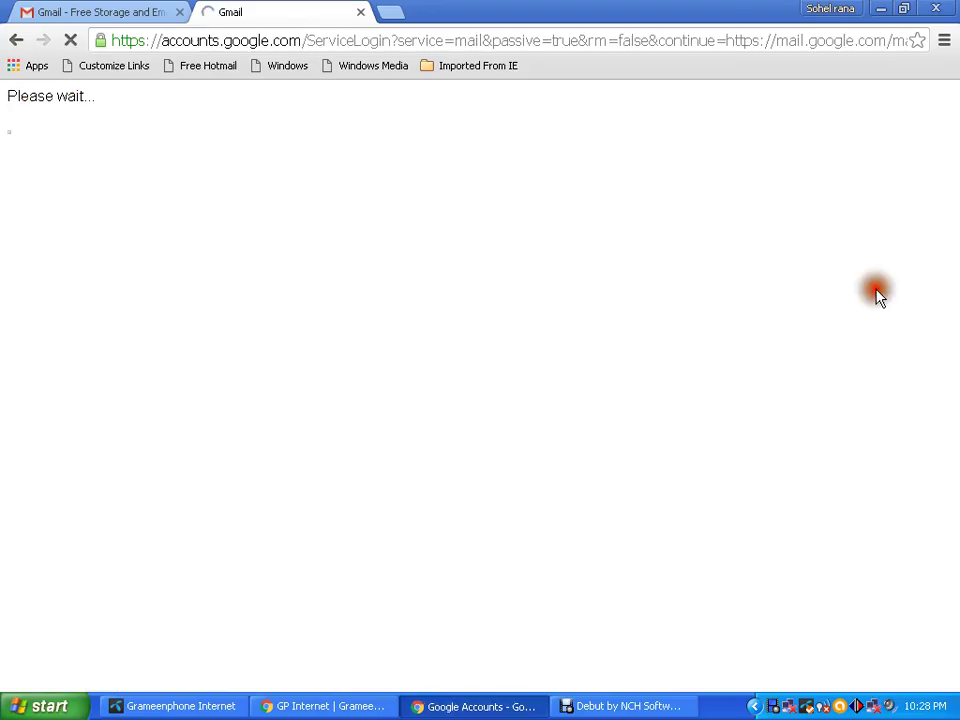